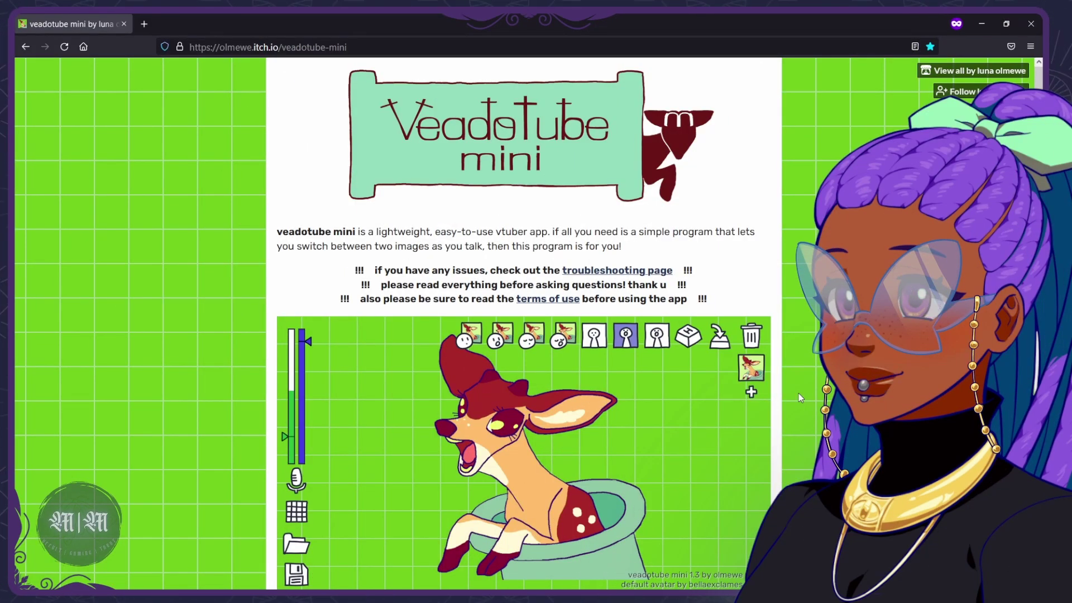
Look through the veadotube mini page's description, available downloads and development log.
{"action": "scroll", "coordinate": [797, 368], "scroll_direction": "down", "scroll_amount": 10}
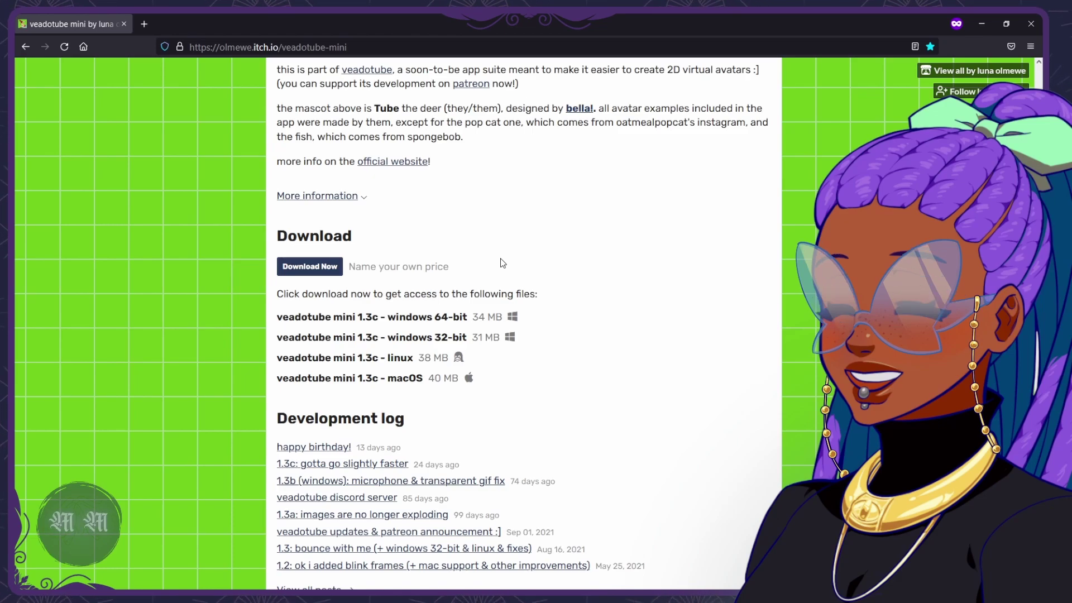
{"action": "scroll", "coordinate": [502, 262], "scroll_direction": "up", "scroll_amount": 10}
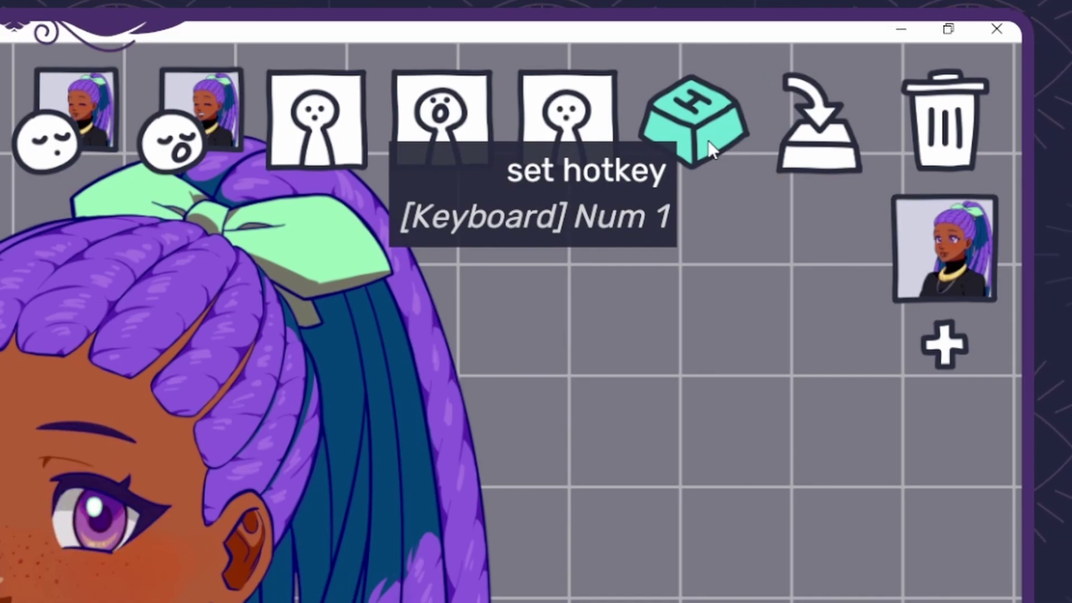
In veadotube mini, toggle the state's hotkey mode and cycle the background colour through blue and pink.
{"action": "left_click", "coordinate": [804, 154]}
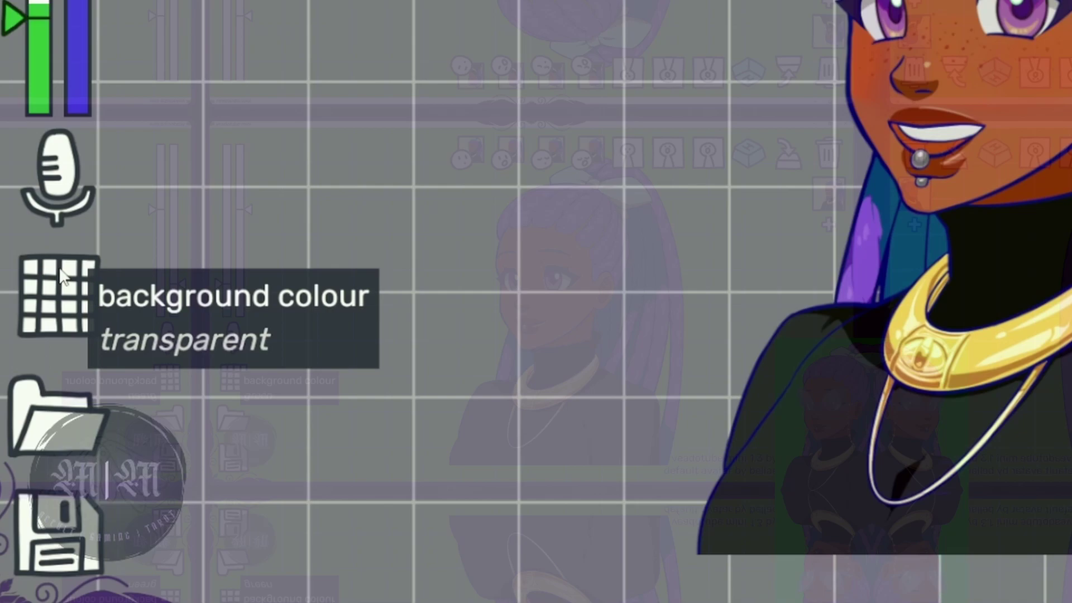
{"action": "left_click", "coordinate": [82, 304]}
{"action": "left_click", "coordinate": [48, 417]}
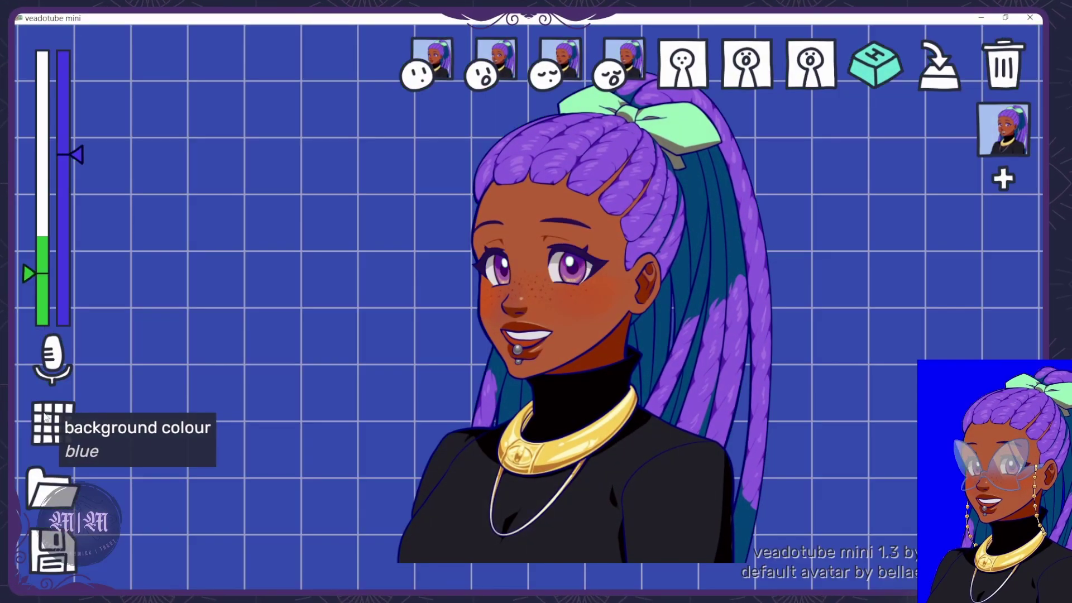
{"action": "left_click", "coordinate": [48, 417]}
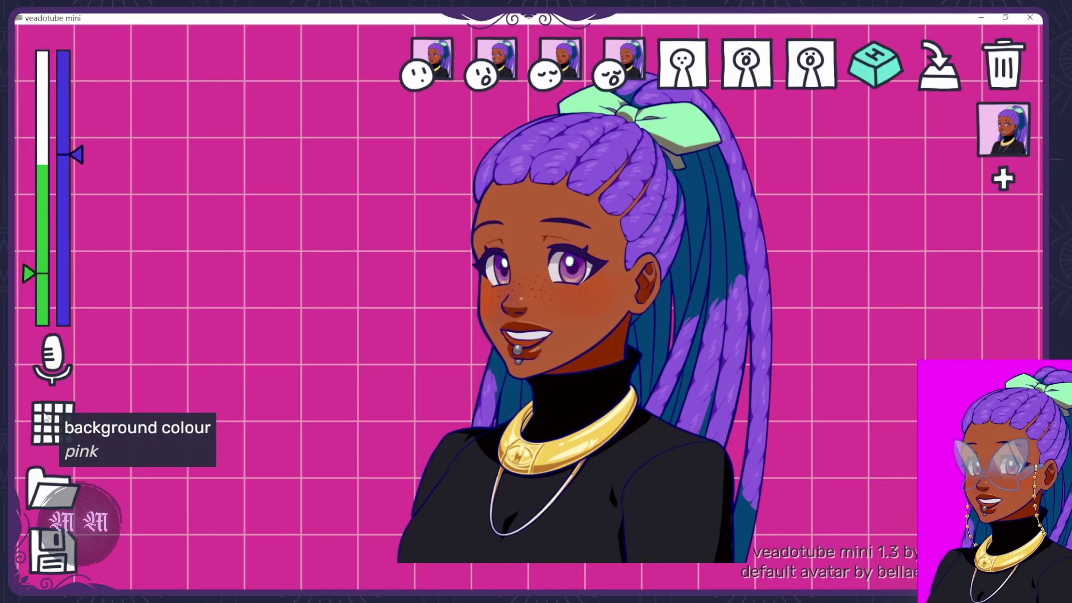
{"action": "left_click", "coordinate": [48, 417]}
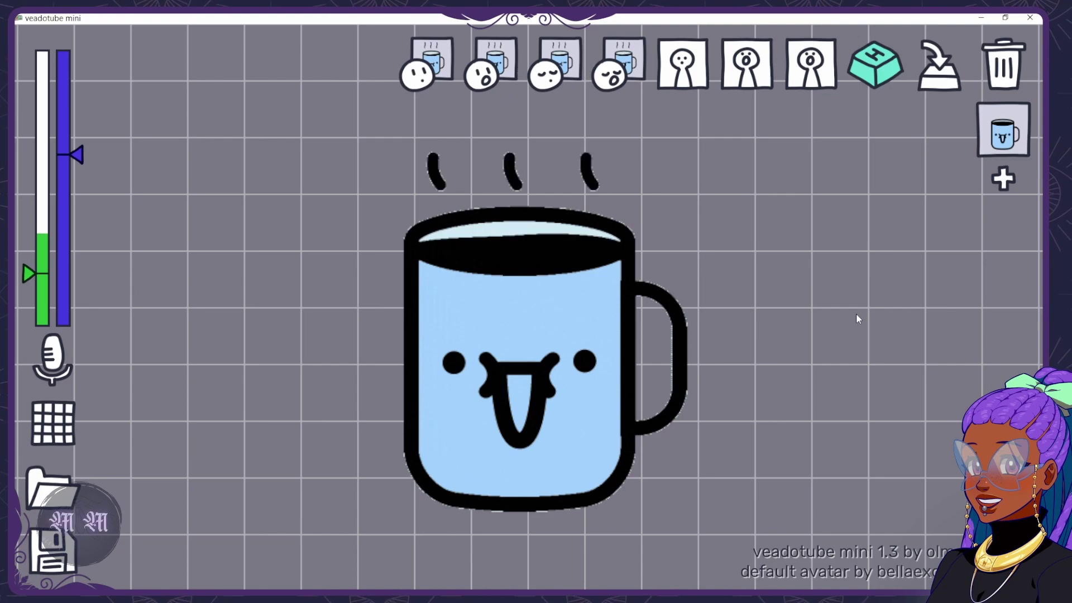
Add a second avatar state and set the first mug state's mouth transition to jump on talk 2/2.
{"action": "left_click", "coordinate": [1002, 179]}
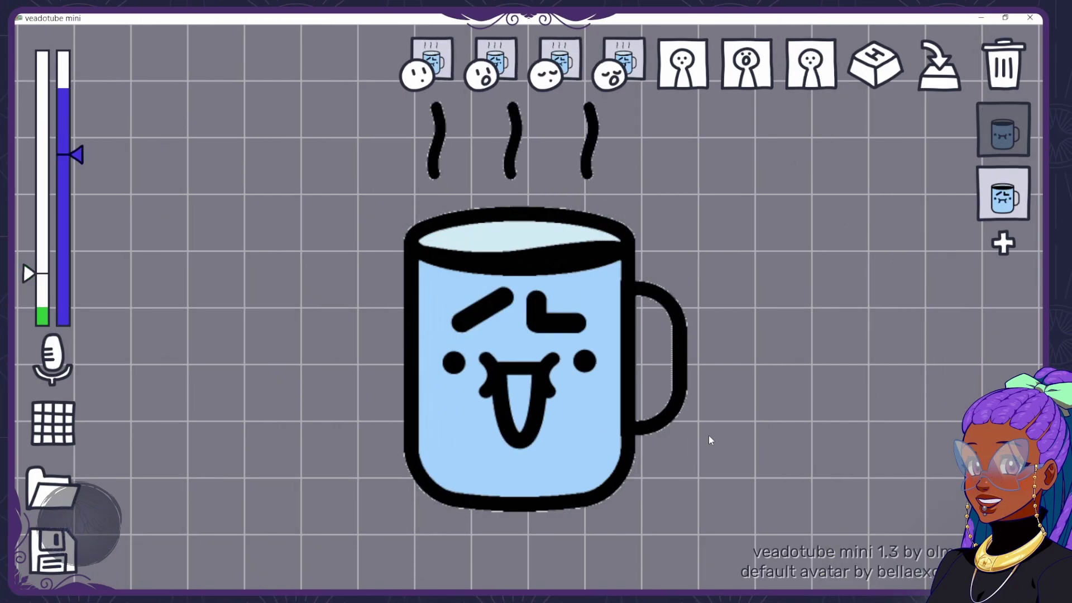
{"action": "left_click", "coordinate": [1004, 134]}
{"action": "left_click", "coordinate": [812, 78]}
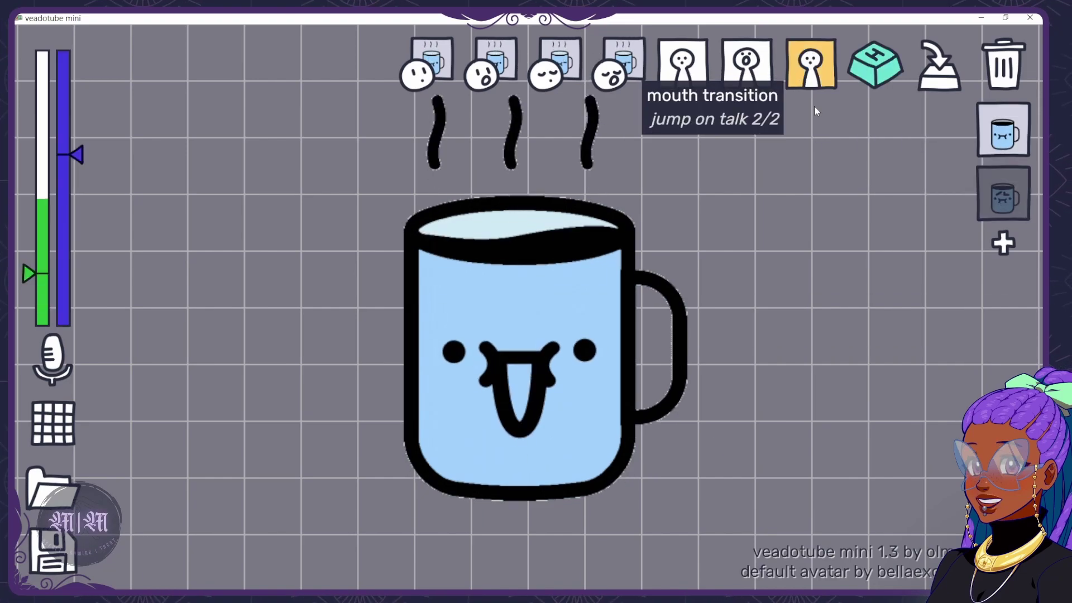
{"action": "left_click", "coordinate": [1001, 194]}
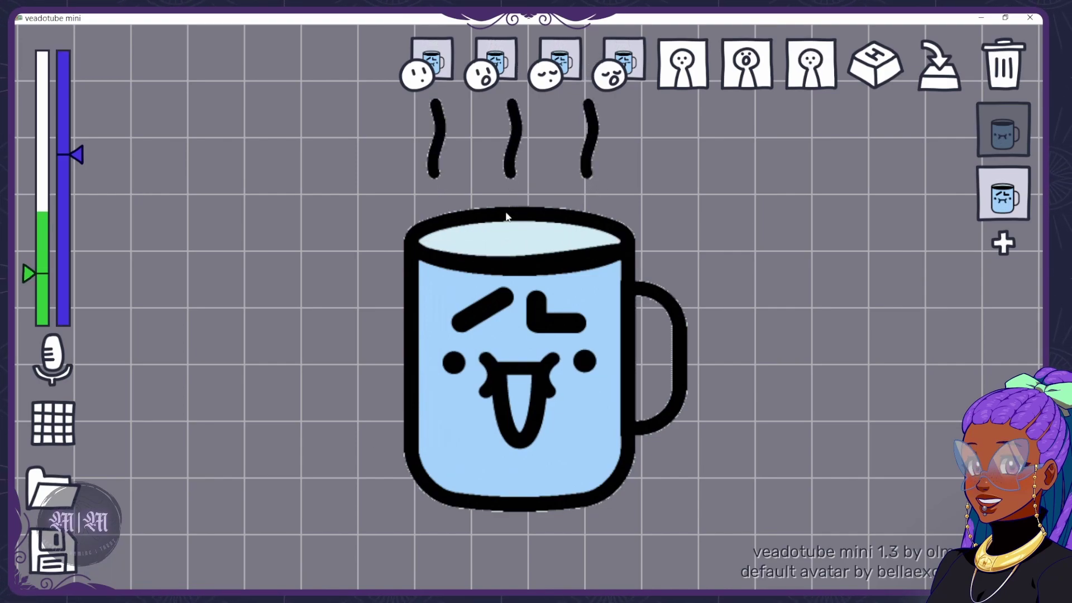
{"action": "left_click", "coordinate": [1010, 121]}
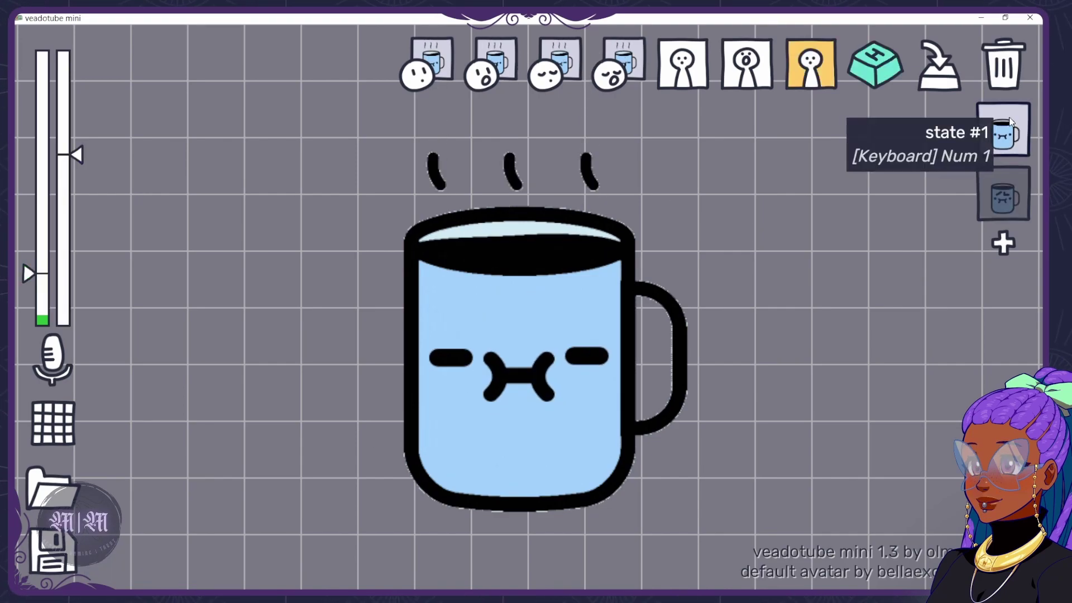
Assign the keyboard hotkey Num 4 to the first mug state.
{"action": "left_click", "coordinate": [891, 71]}
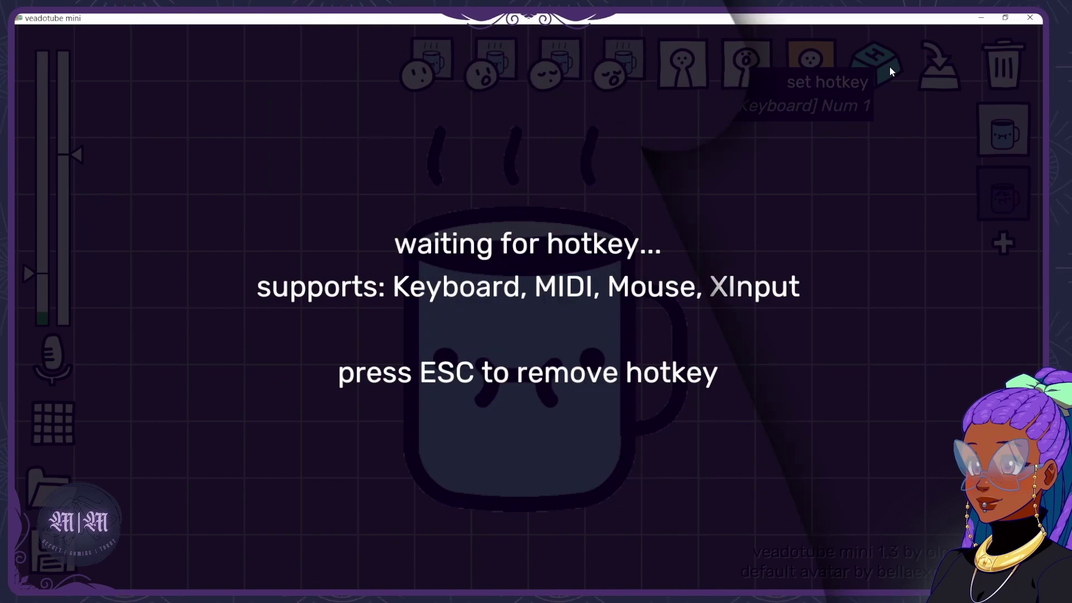
{"action": "left_click", "coordinate": [804, 216]}
{"action": "left_click", "coordinate": [892, 70]}
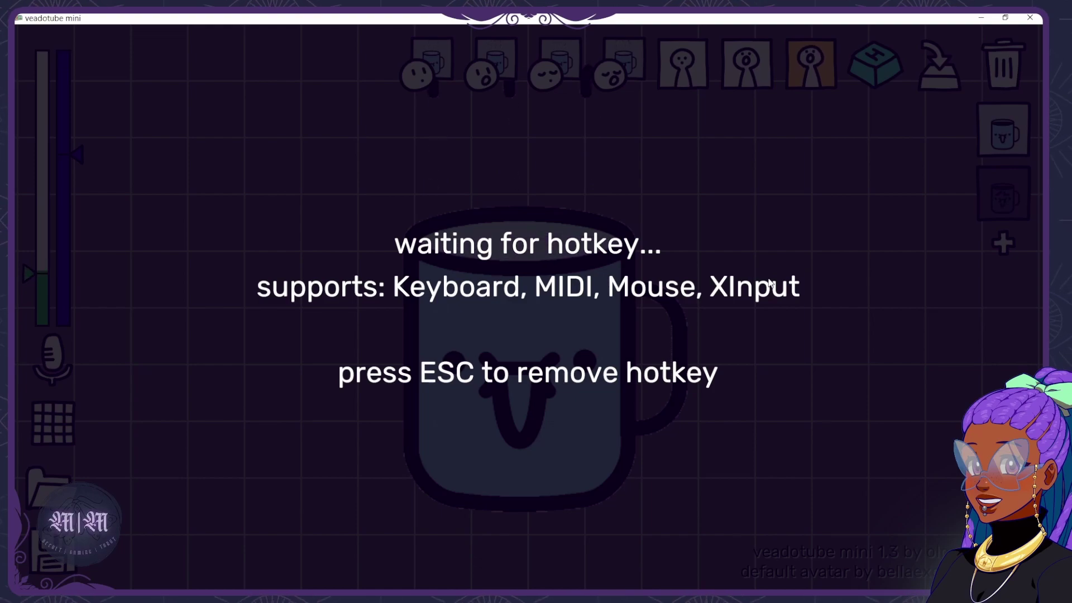
{"action": "key", "text": "KP_4"}
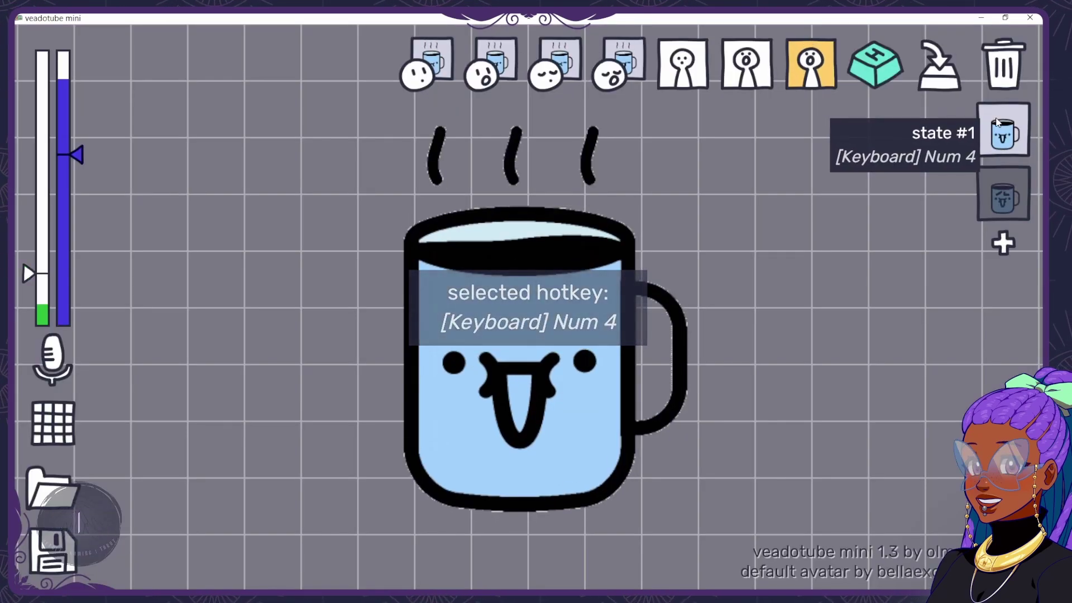
Assign the hotkey Num 5 to the second mug state and test switching between both states with their hotkeys.
{"action": "left_click", "coordinate": [885, 83]}
{"action": "key", "text": "KP_5"}
{"action": "key", "text": "KP_4"}
{"action": "key", "text": "KP_5"}
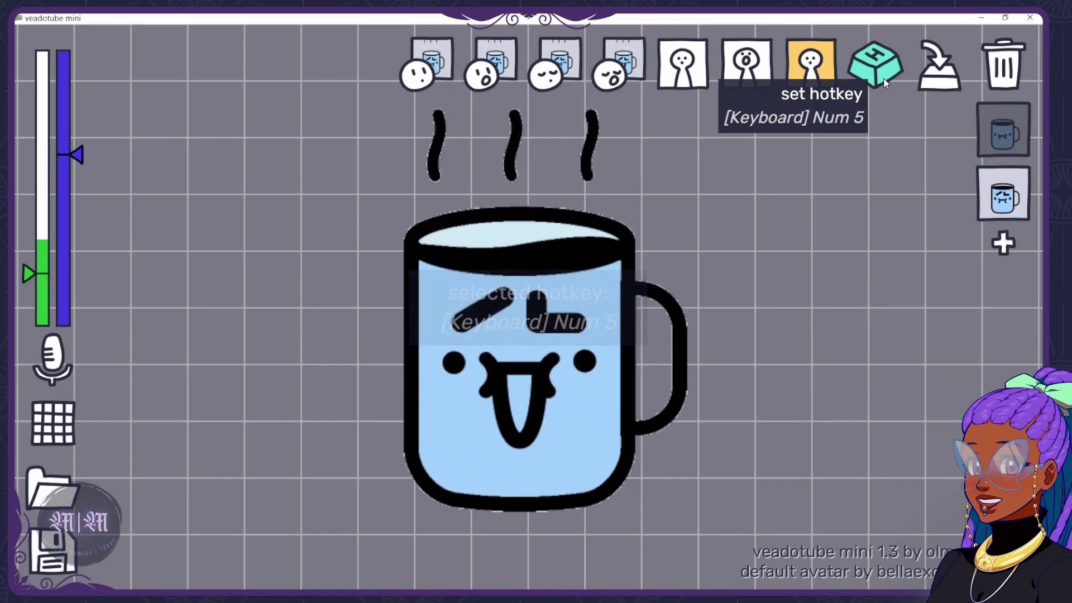
{"action": "key", "text": "KP_4"}
{"action": "key", "text": "KP_5"}
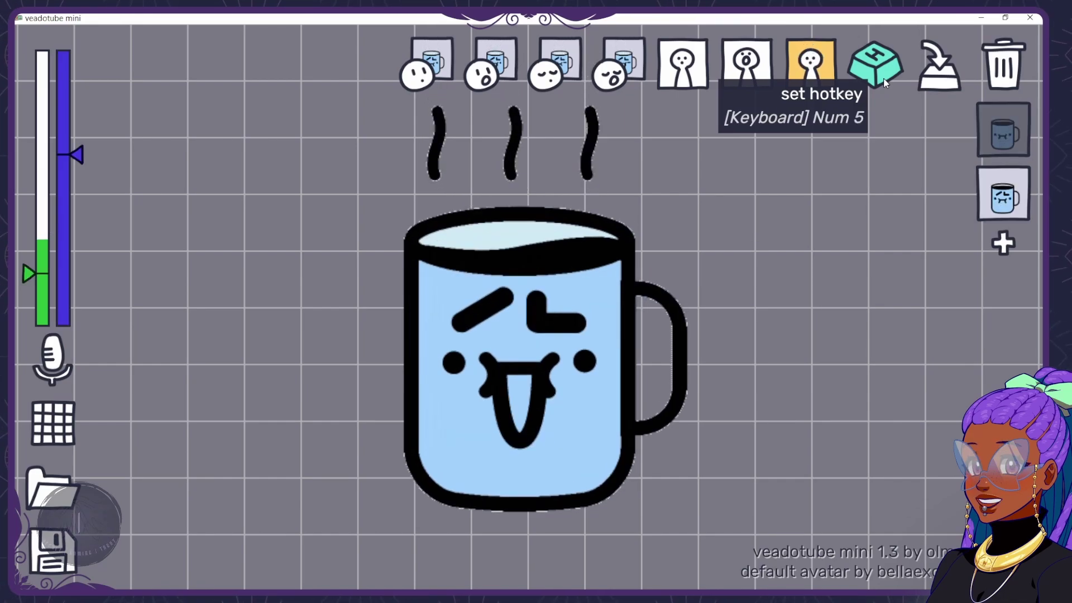
Set the second state's hotkey mode to "enter on press, leave on release" and test it with the state hotkeys.
{"action": "left_click", "coordinate": [953, 83]}
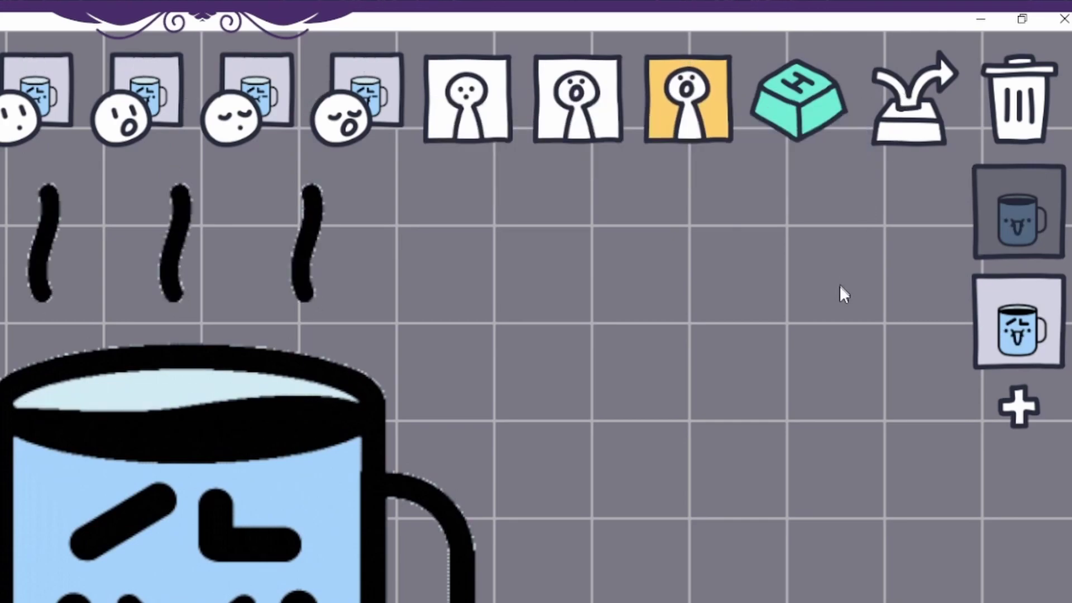
{"action": "key", "text": "KP_4"}
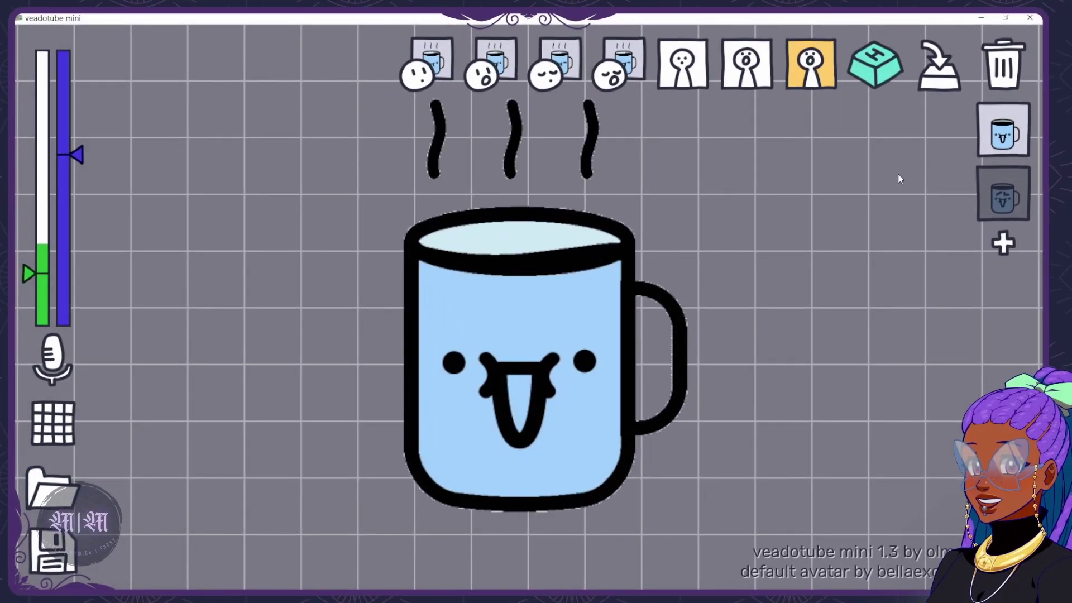
{"action": "key", "text": "KP_5"}
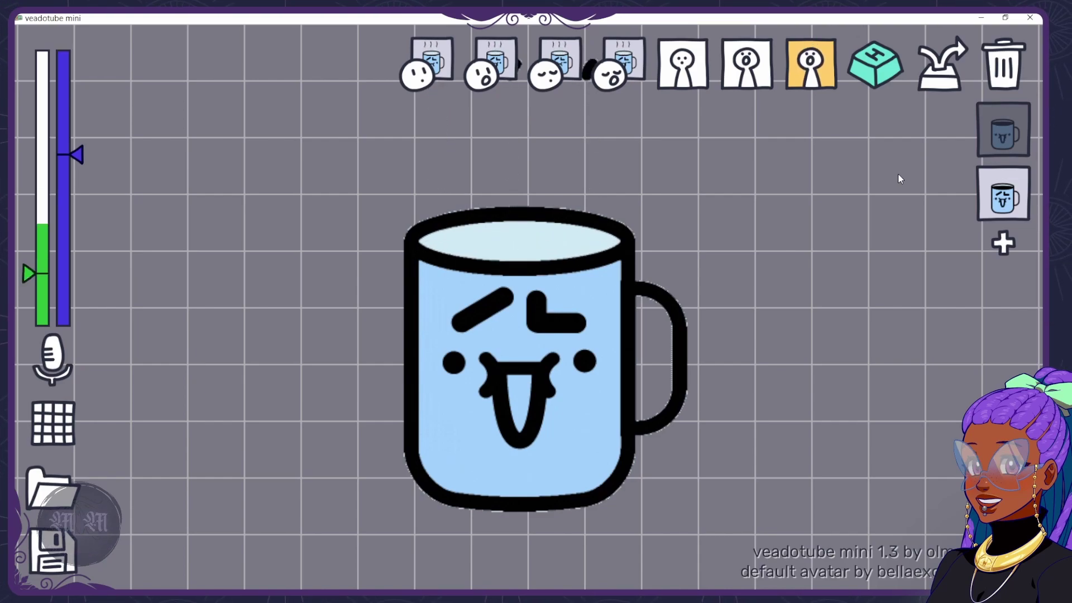
{"action": "key", "text": "KP_4"}
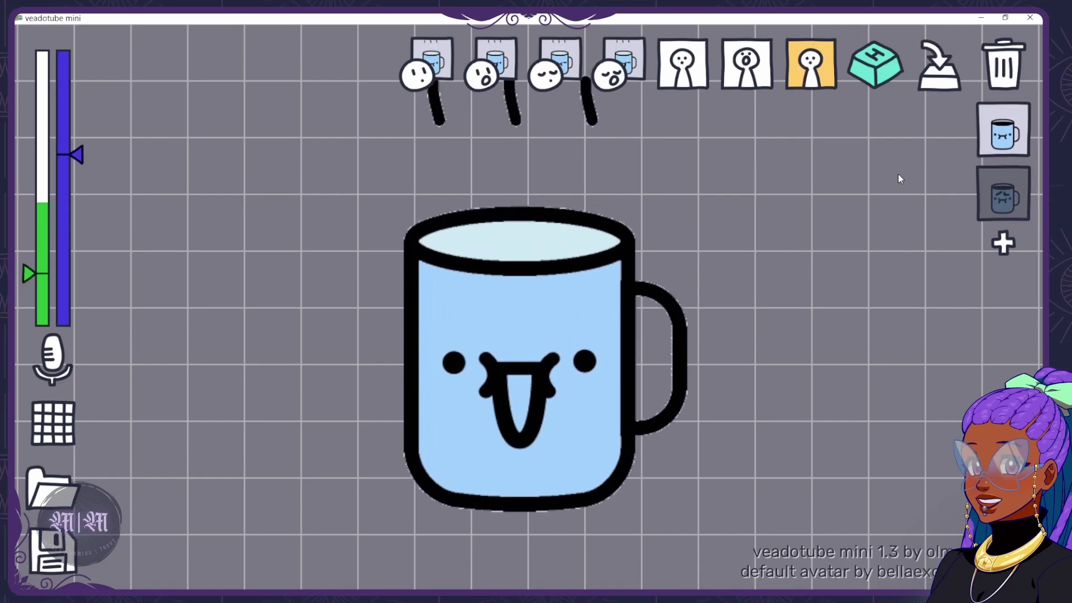
Toggle the second state's hotkey mode again and return to the first state with its hotkey.
{"action": "left_click", "coordinate": [1004, 193]}
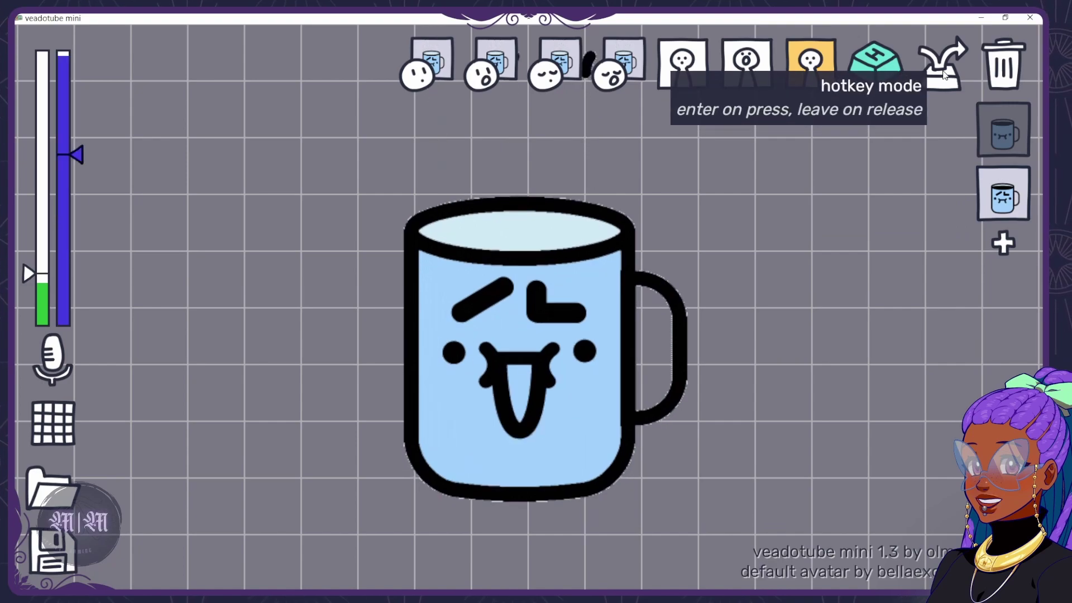
{"action": "left_click", "coordinate": [944, 75]}
{"action": "key", "text": "KP_4"}
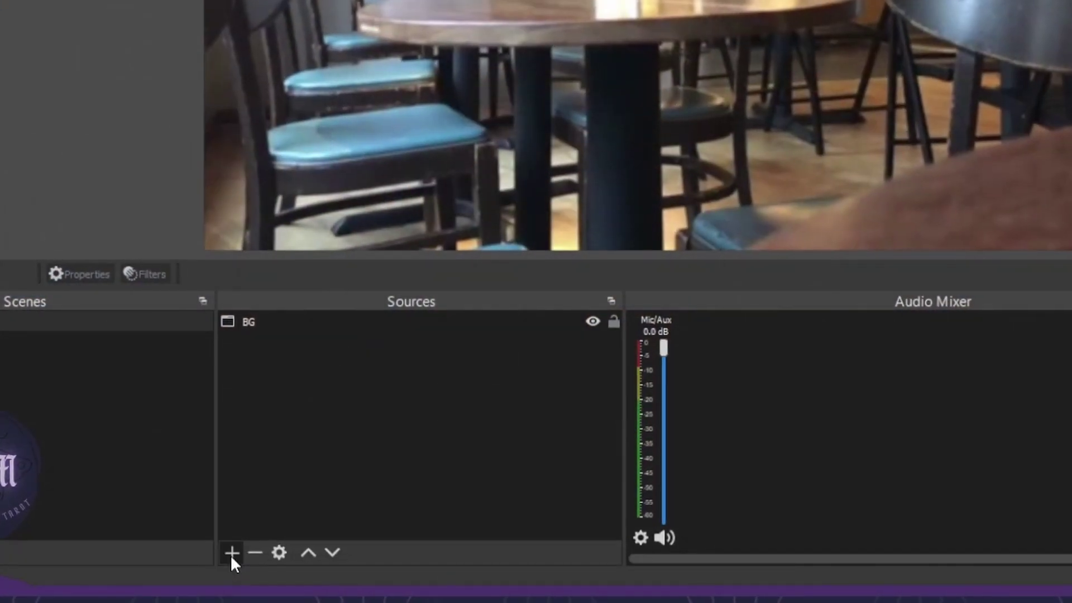
In OBS, add a new Game Capture source named Avatar.
{"action": "left_click", "coordinate": [234, 570]}
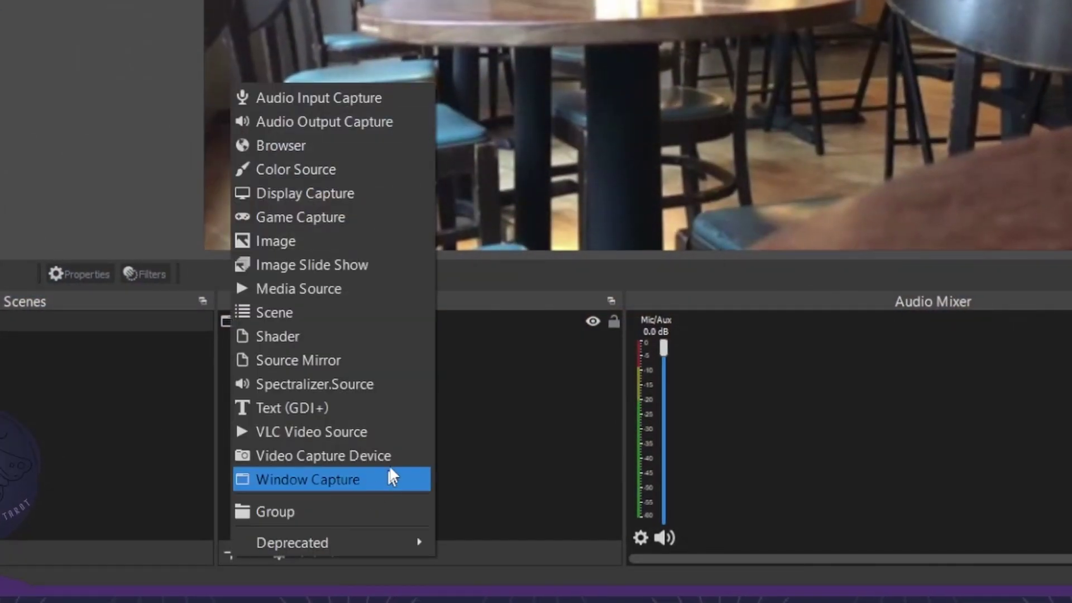
{"action": "left_click", "coordinate": [300, 217]}
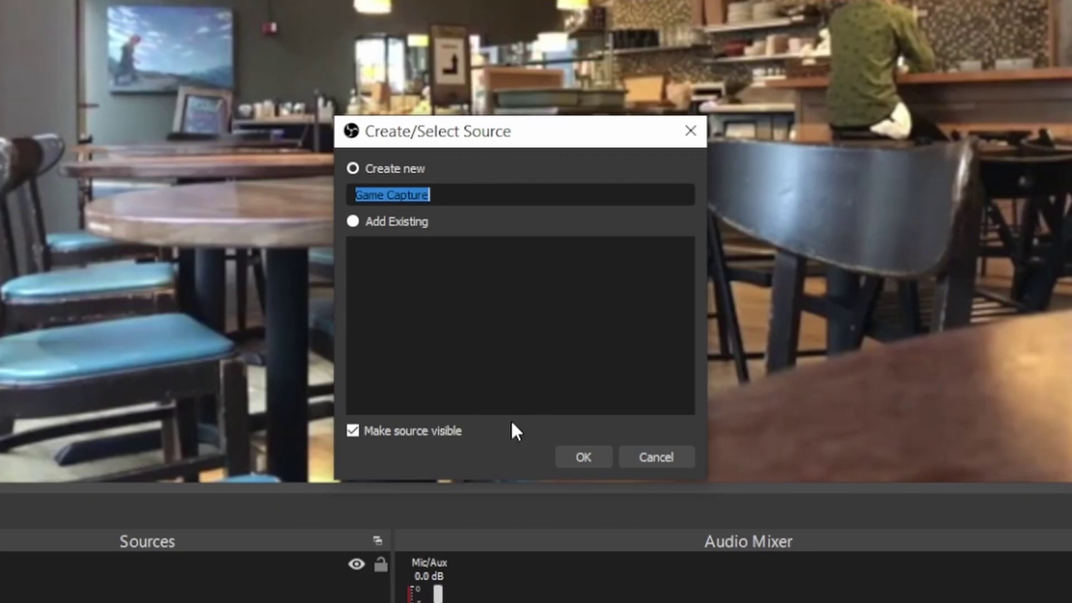
{"action": "key", "text": "Return"}
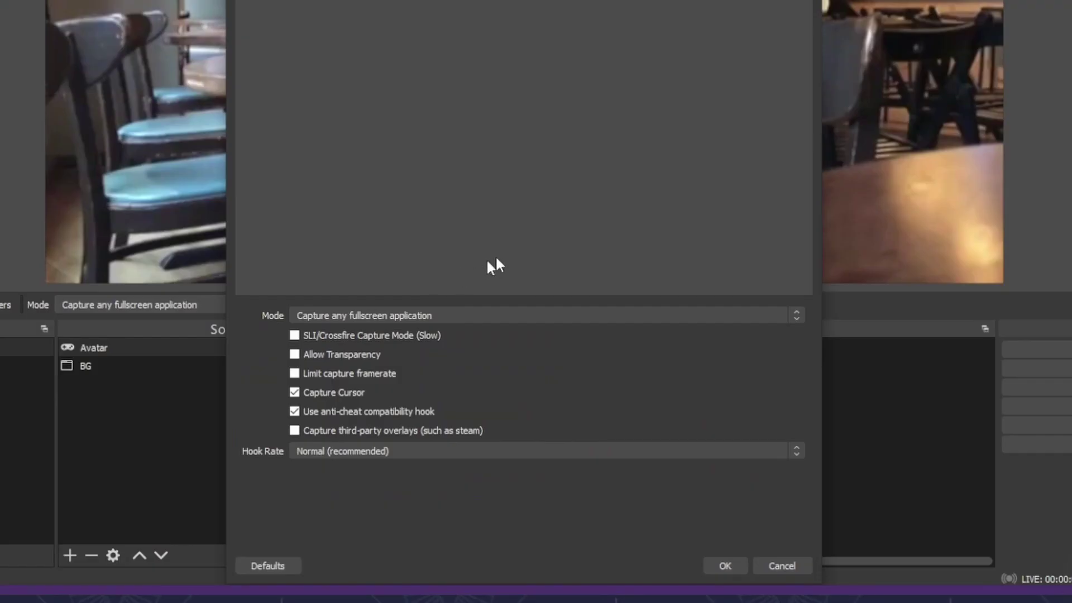
Set the Avatar source to capture a specific window and choose "[hands.exe]: veadotube mini".
{"action": "left_click", "coordinate": [504, 317]}
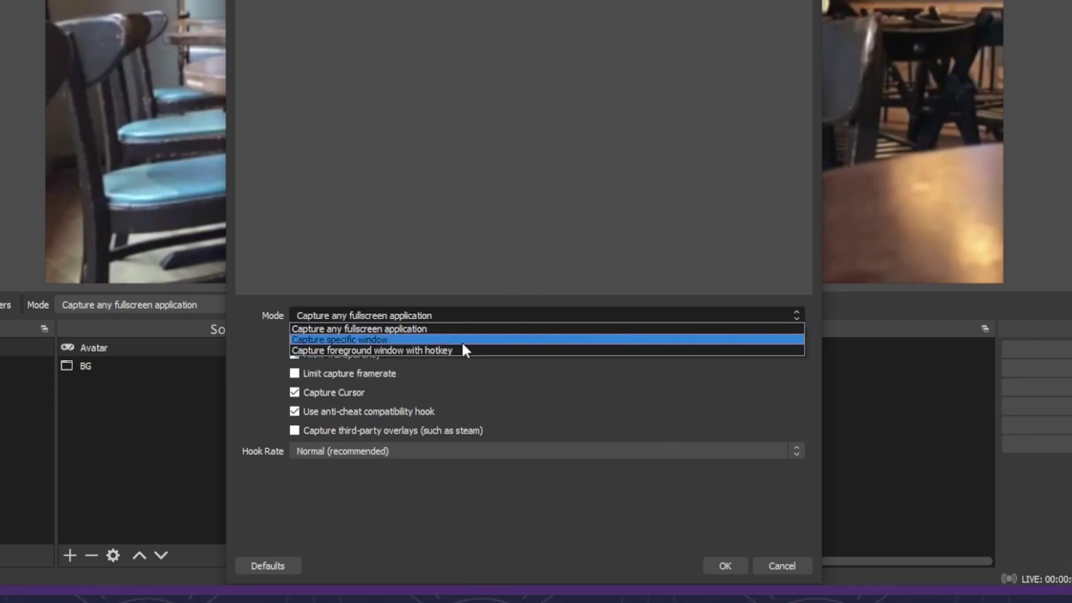
{"action": "left_click", "coordinate": [462, 341]}
{"action": "left_click", "coordinate": [573, 420]}
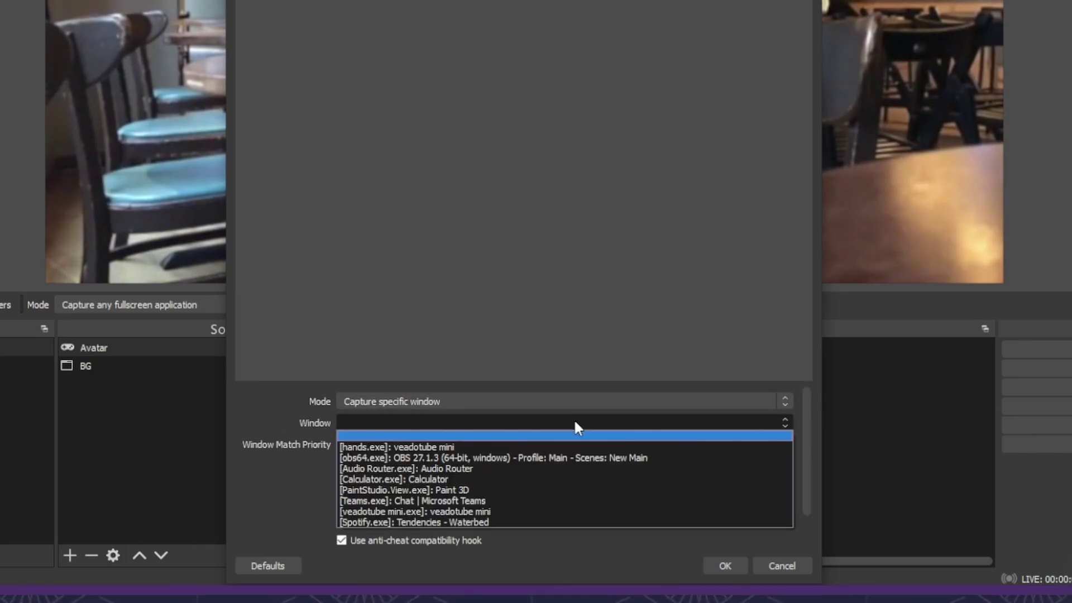
{"action": "left_click", "coordinate": [551, 444]}
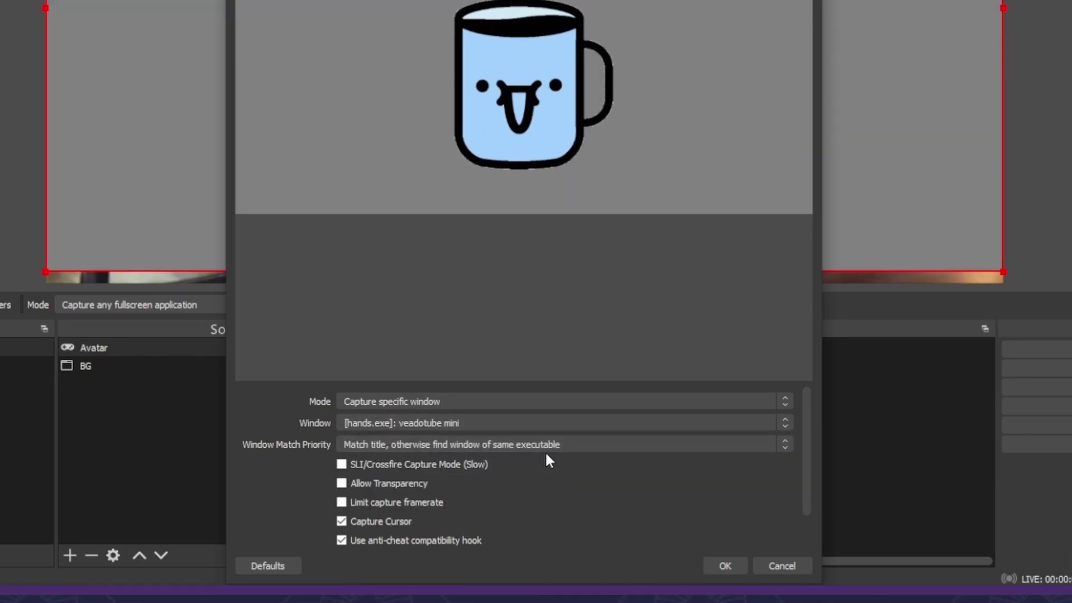
Set the capture's window match priority to "Window title must match", allow transparency and turn off cursor capture.
{"action": "scroll", "coordinate": [545, 451], "scroll_direction": "up", "scroll_amount": 1}
{"action": "scroll", "coordinate": [538, 455], "scroll_direction": "down", "scroll_amount": 2}
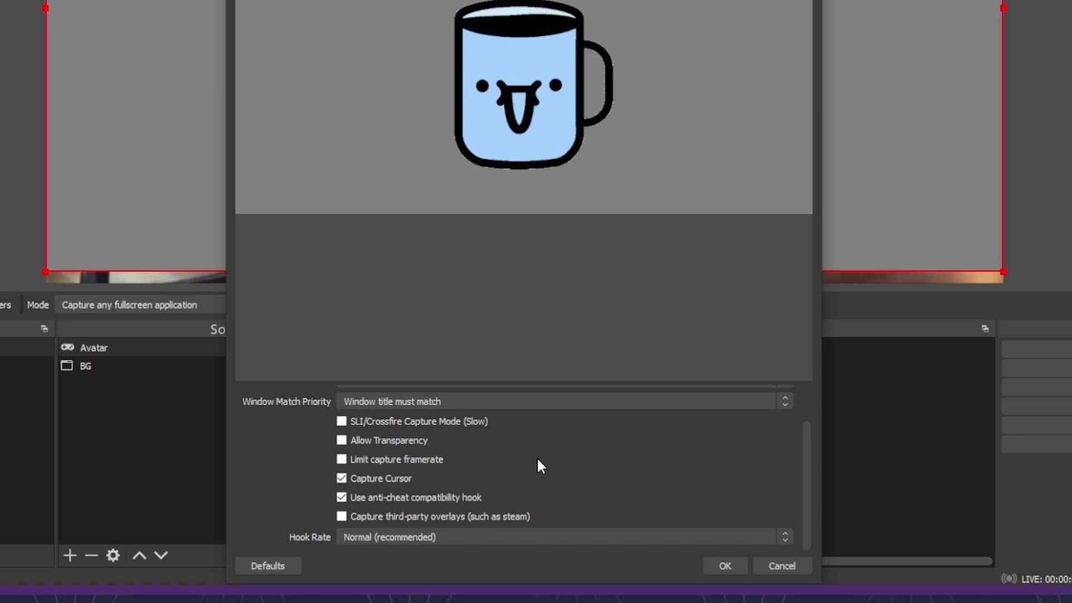
{"action": "key", "text": "space"}
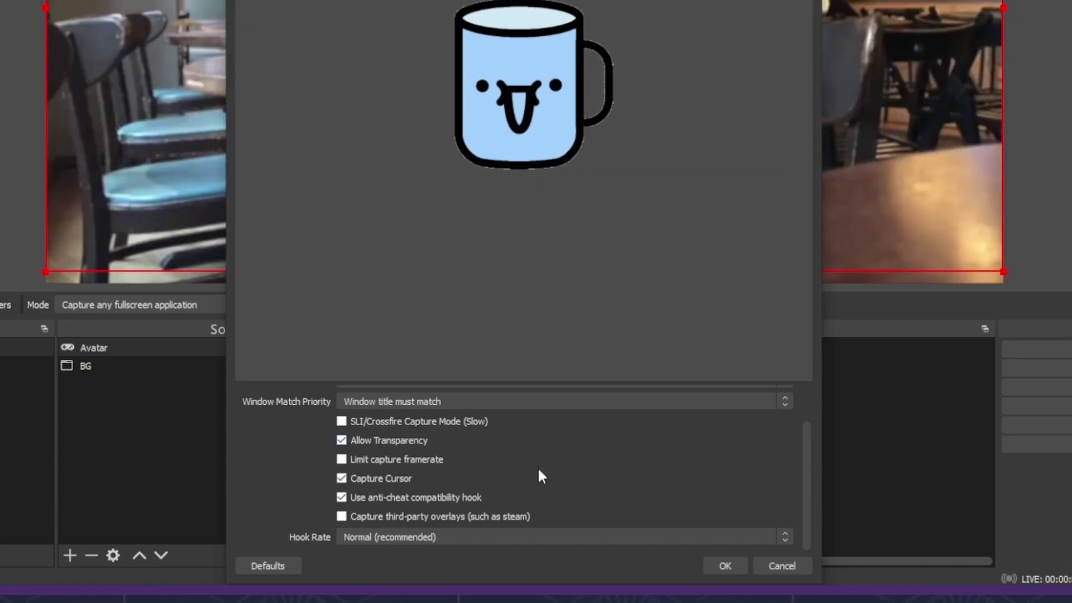
{"action": "left_click", "coordinate": [535, 475]}
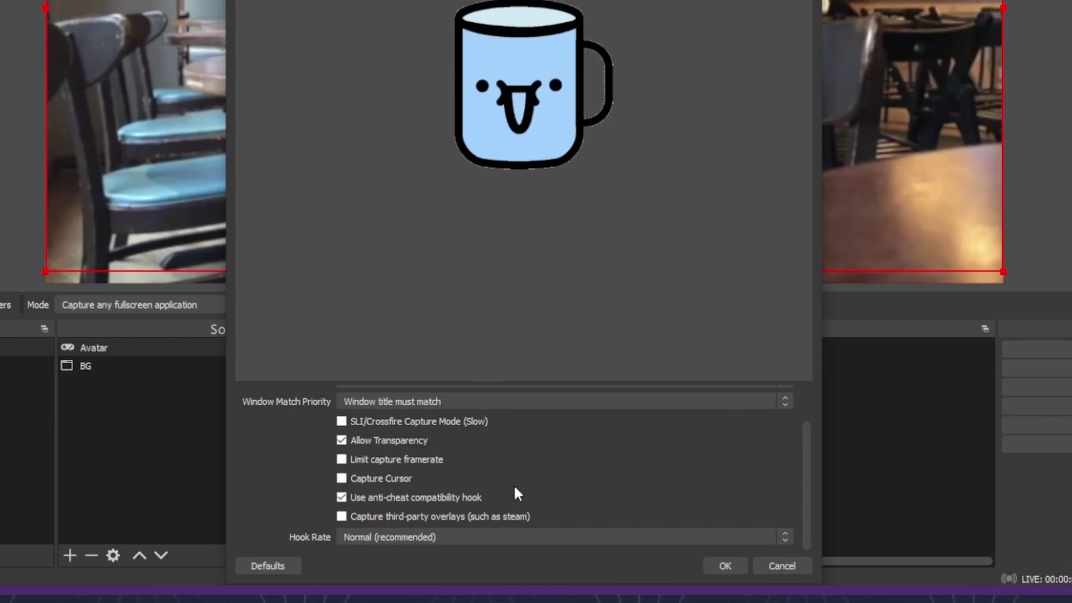
{"action": "left_click", "coordinate": [462, 498]}
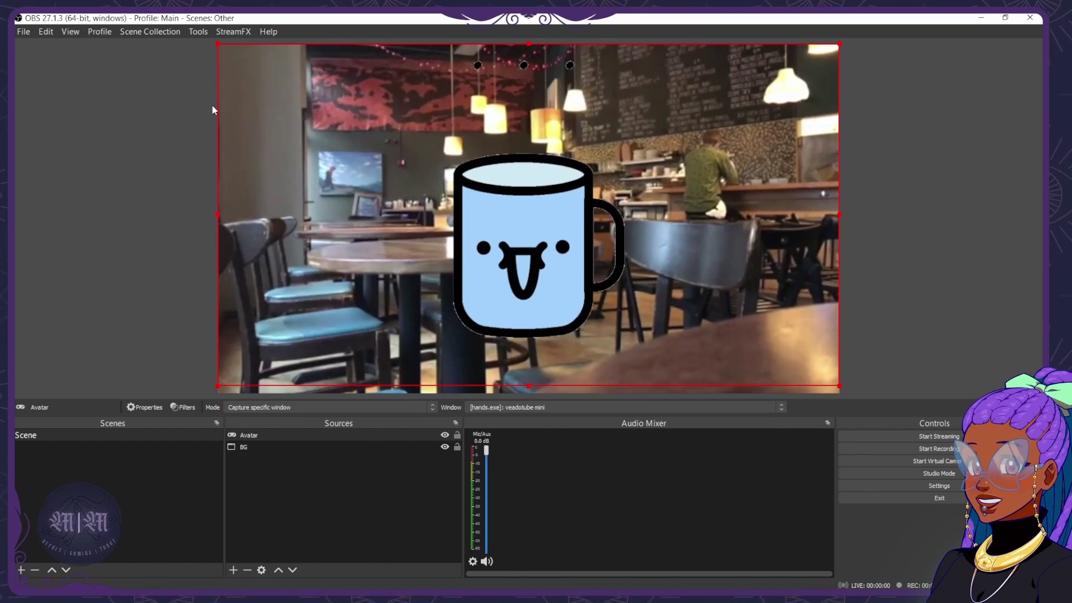
Check the avatar in veadotube mini, and back in OBS crop both sides of the Avatar source close to the mug.
{"action": "left_click", "coordinate": [25, 184]}
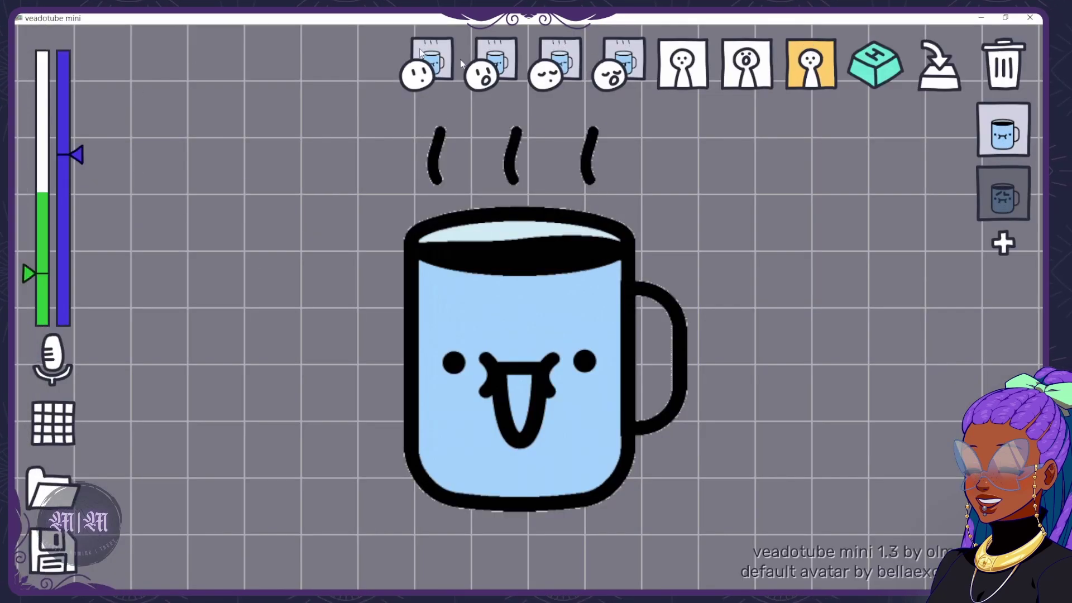
{"action": "key", "text": "alt+Tab"}
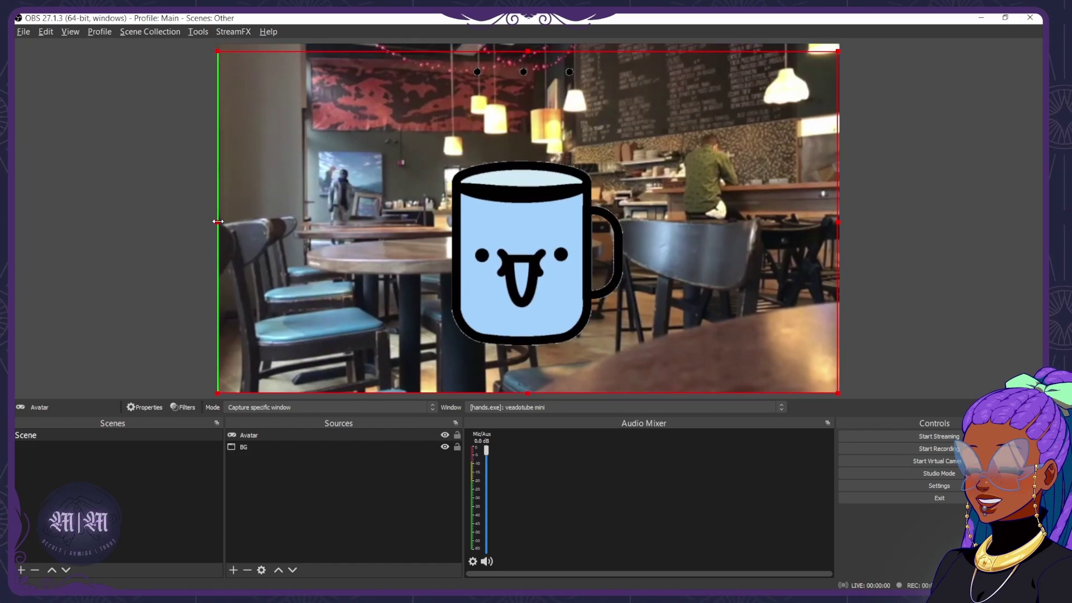
{"action": "left_click_drag", "start_coordinate": [217, 222], "coordinate": [420, 220]}
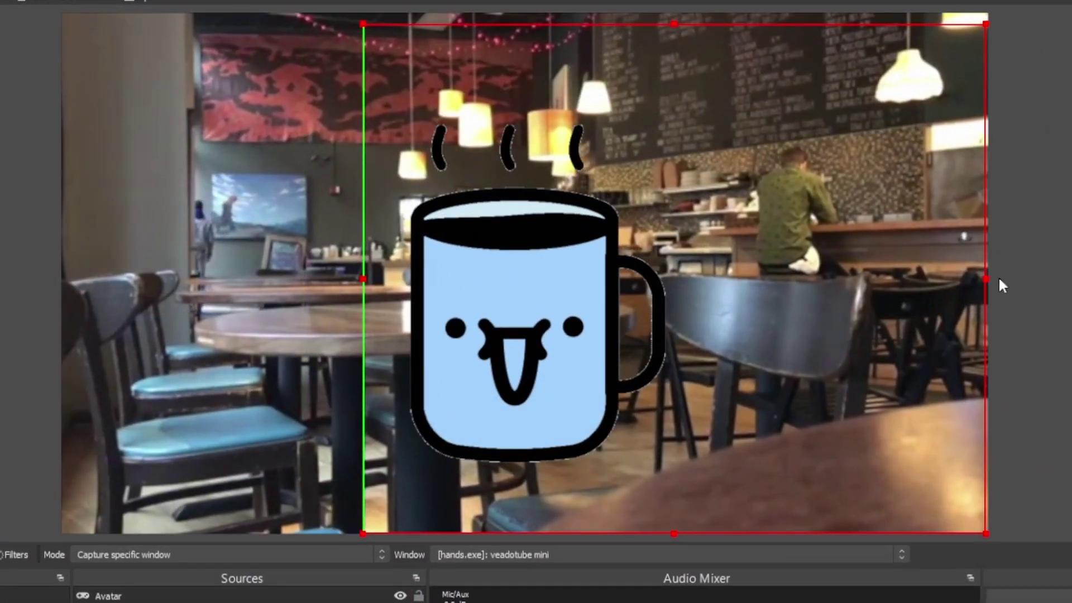
{"action": "left_click_drag", "start_coordinate": [985, 278], "coordinate": [685, 297]}
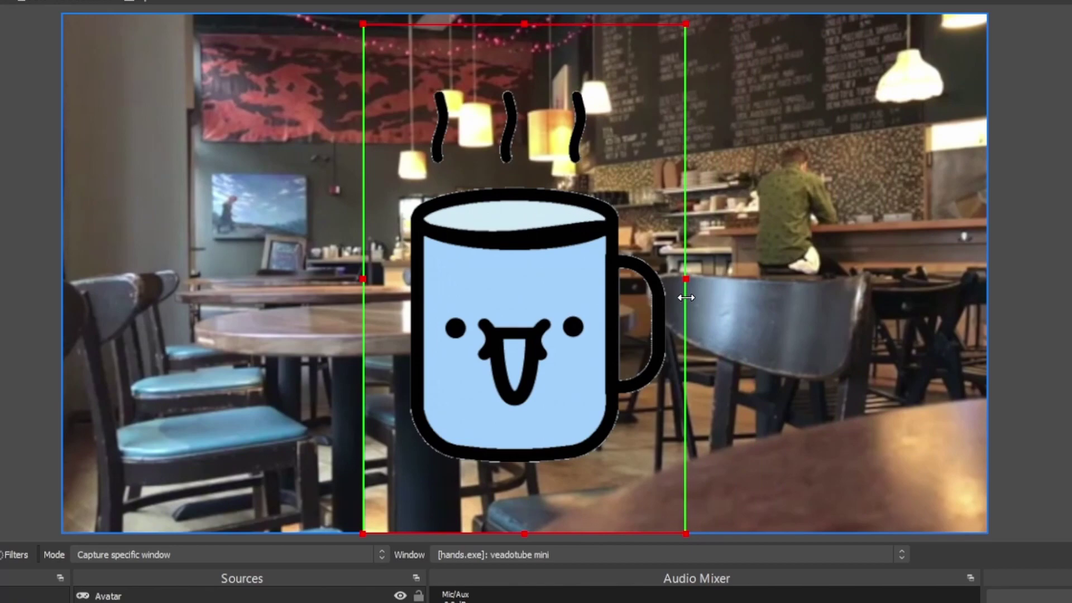
Crop the lower edge of the Avatar source, then resize the mug and fit it into the scene's bottom-right corner.
{"action": "left_click_drag", "start_coordinate": [524, 533], "coordinate": [535, 488]}
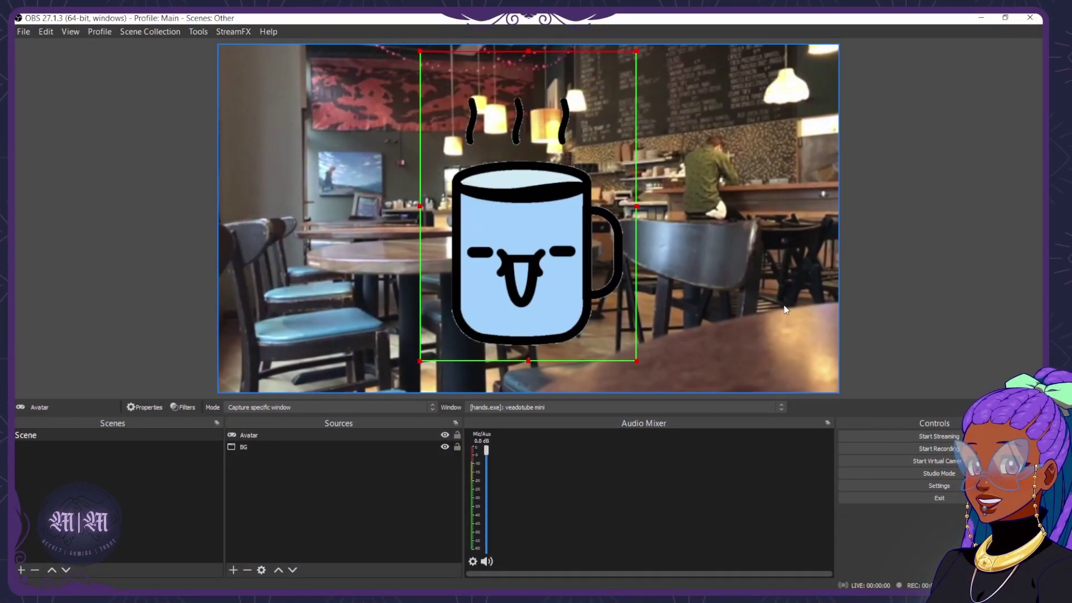
{"action": "left_click_drag", "start_coordinate": [419, 50], "coordinate": [528, 206]}
{"action": "left_click_drag", "start_coordinate": [578, 290], "coordinate": [784, 325]}
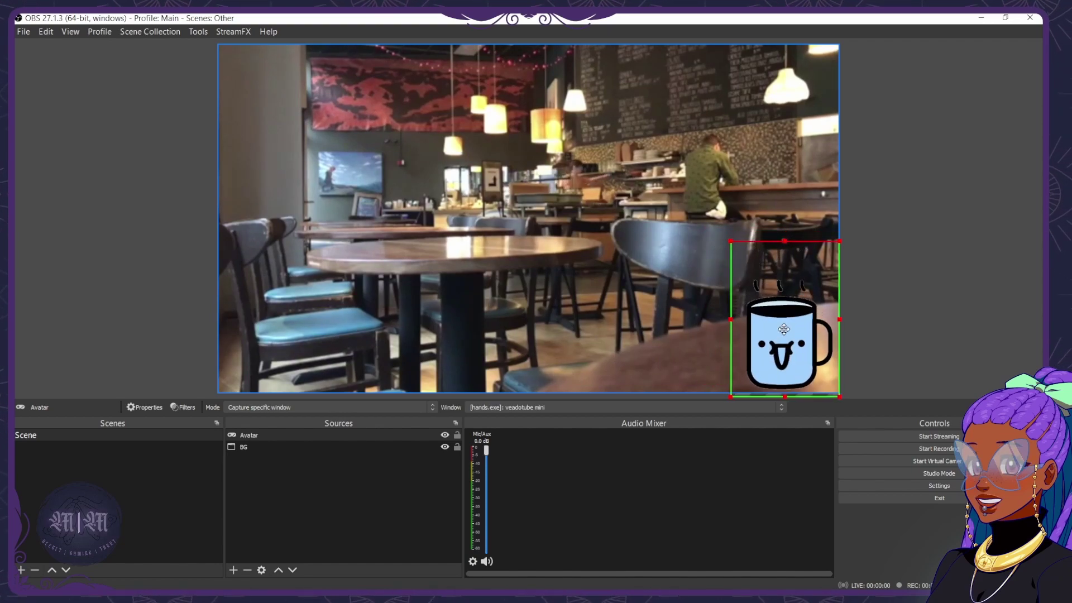
{"action": "left_click_drag", "start_coordinate": [731, 237], "coordinate": [687, 173]}
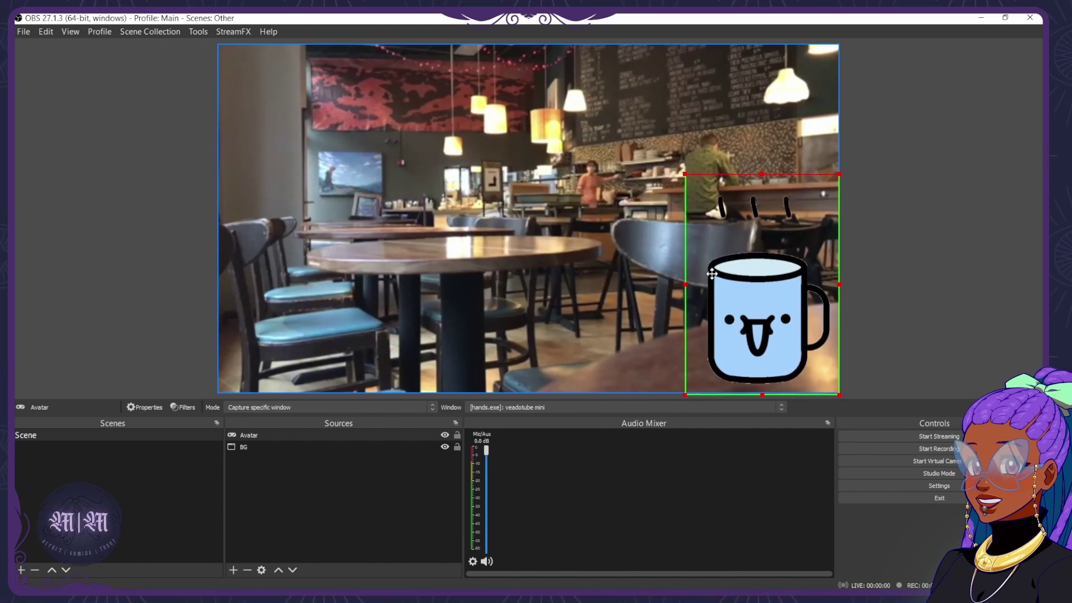
{"action": "left_click_drag", "start_coordinate": [711, 270], "coordinate": [715, 271]}
{"action": "left_click", "coordinate": [915, 297]}
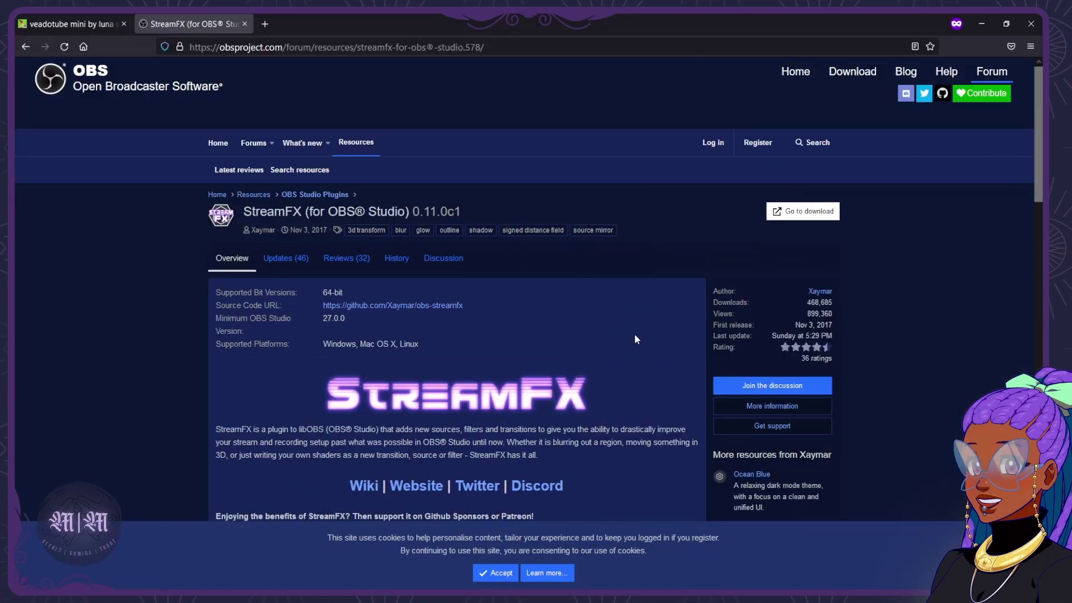
In the browser, look over the StreamFX plugin's OBS forum resource page and go to its download page.
{"action": "scroll", "coordinate": [637, 301], "scroll_direction": "down", "scroll_amount": 2}
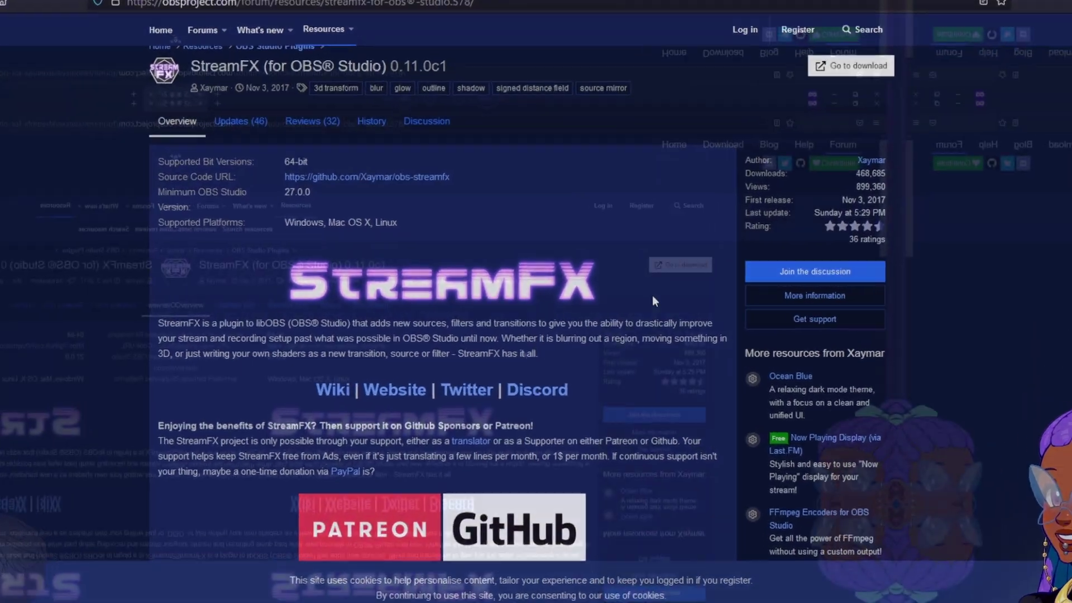
{"action": "scroll", "coordinate": [725, 263], "scroll_direction": "up", "scroll_amount": 3}
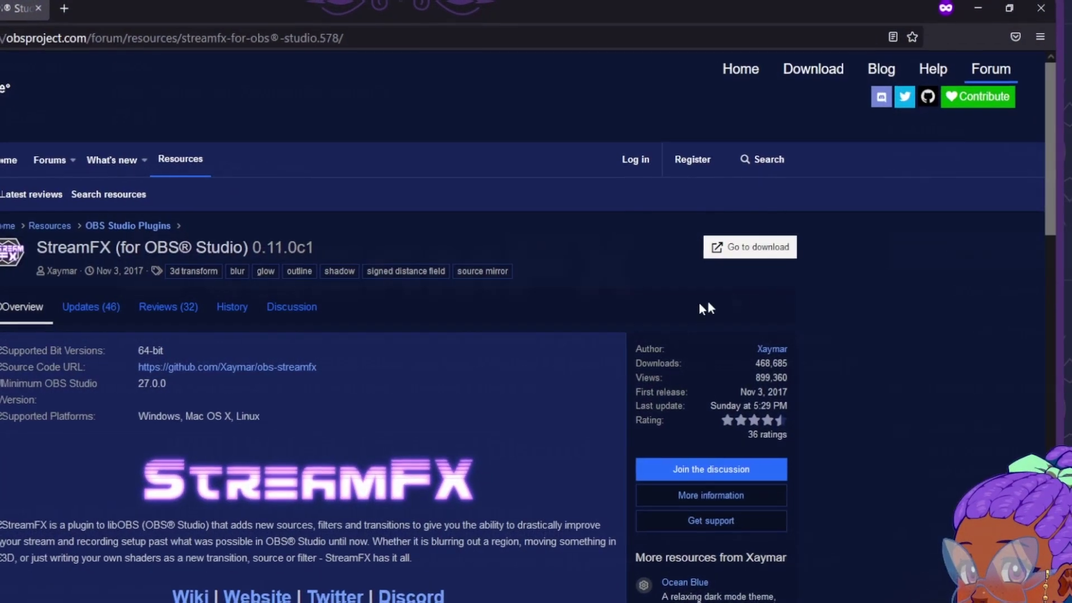
{"action": "left_click", "coordinate": [773, 254]}
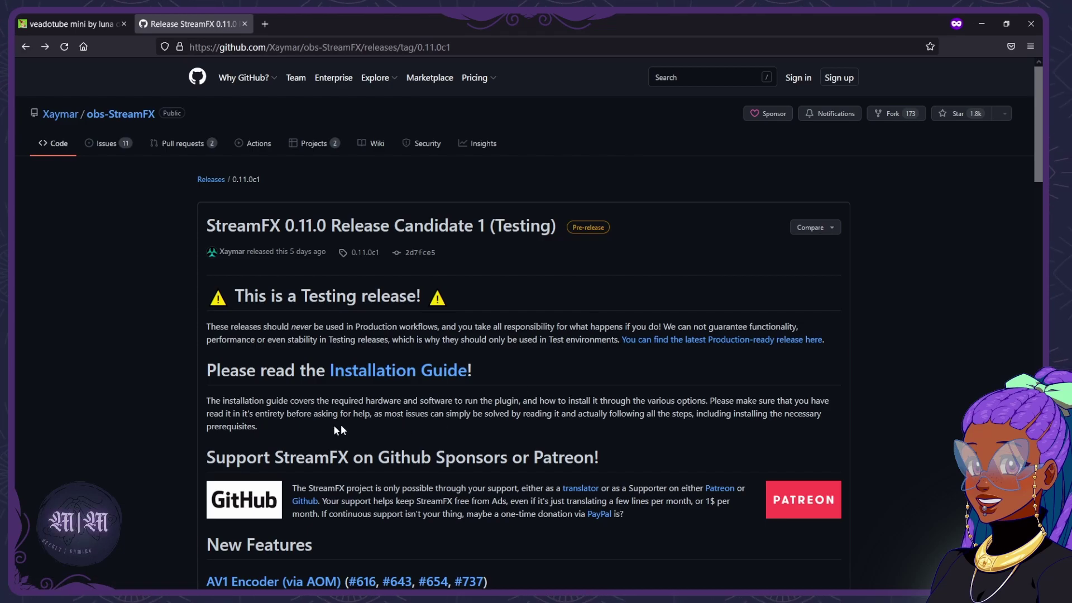
Read the StreamFX Installation Guide for each operating system and check the latest Production release, 0.10.1.
{"action": "left_click", "coordinate": [373, 376]}
{"action": "scroll", "coordinate": [363, 436], "scroll_direction": "down", "scroll_amount": 10}
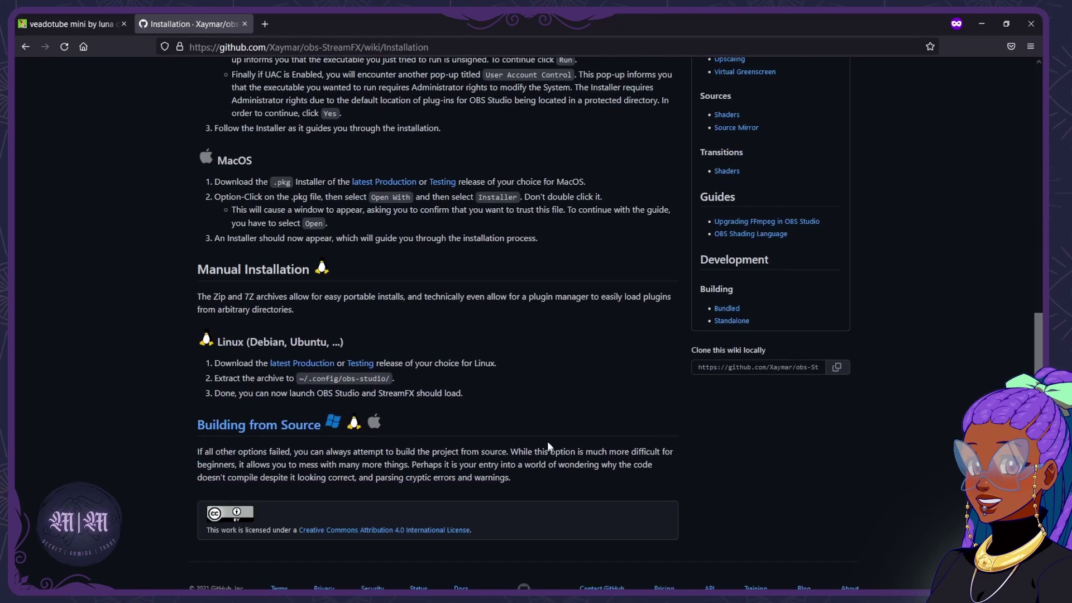
{"action": "scroll", "coordinate": [548, 447], "scroll_direction": "up", "scroll_amount": 6}
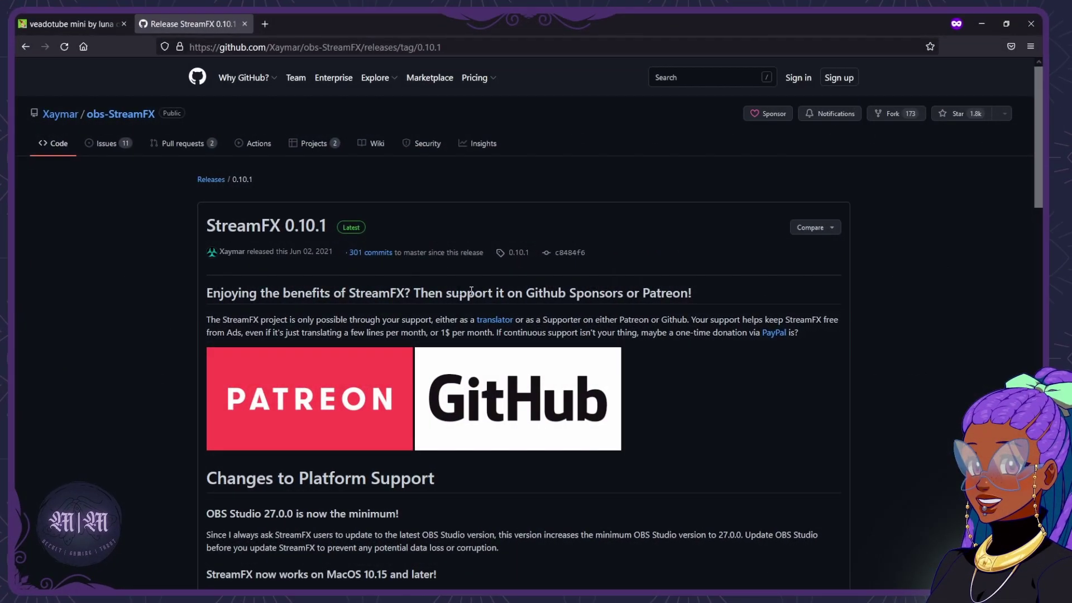
{"action": "scroll", "coordinate": [486, 287], "scroll_direction": "down", "scroll_amount": 20}
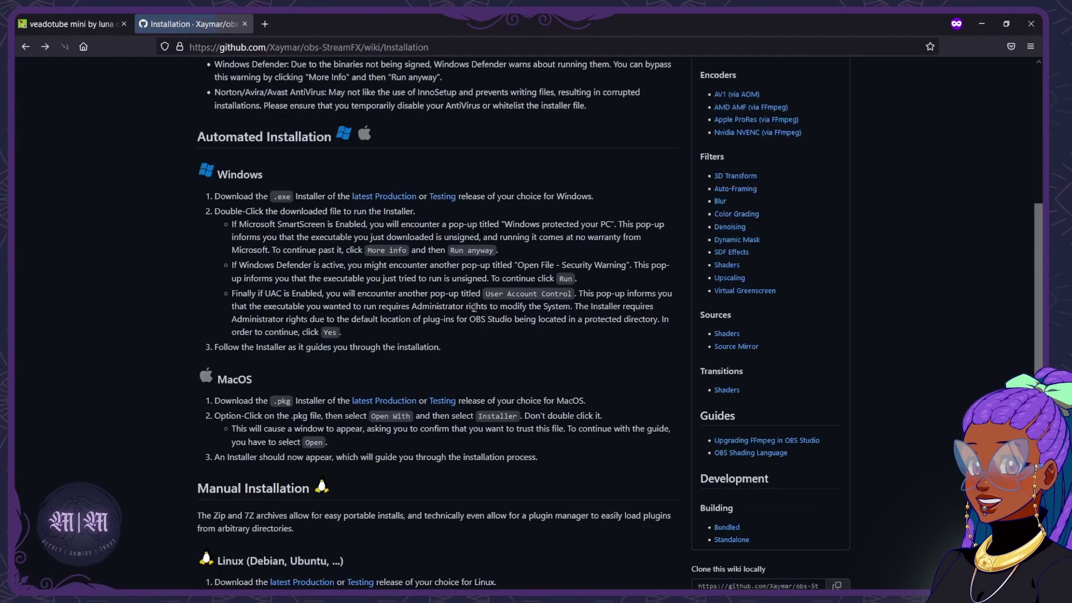
{"action": "scroll", "coordinate": [373, 296], "scroll_direction": "up", "scroll_amount": 1}
{"action": "scroll", "coordinate": [372, 297], "scroll_direction": "up", "scroll_amount": 2}
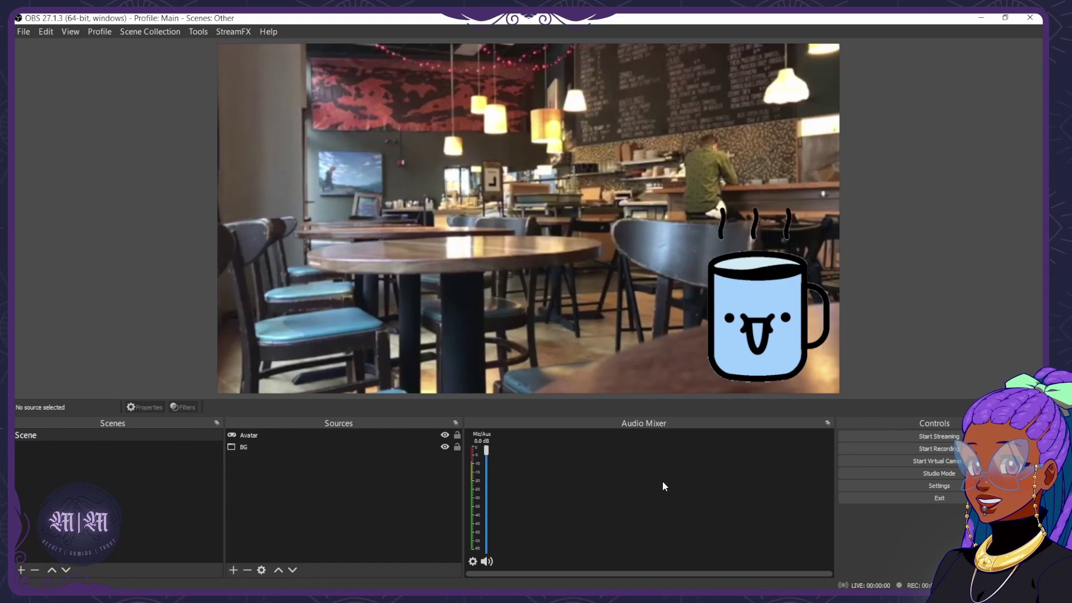
Back in OBS, delete the Avatar source from the scene and add a new scene named Avatar Mirror.
{"action": "left_click", "coordinate": [262, 435]}
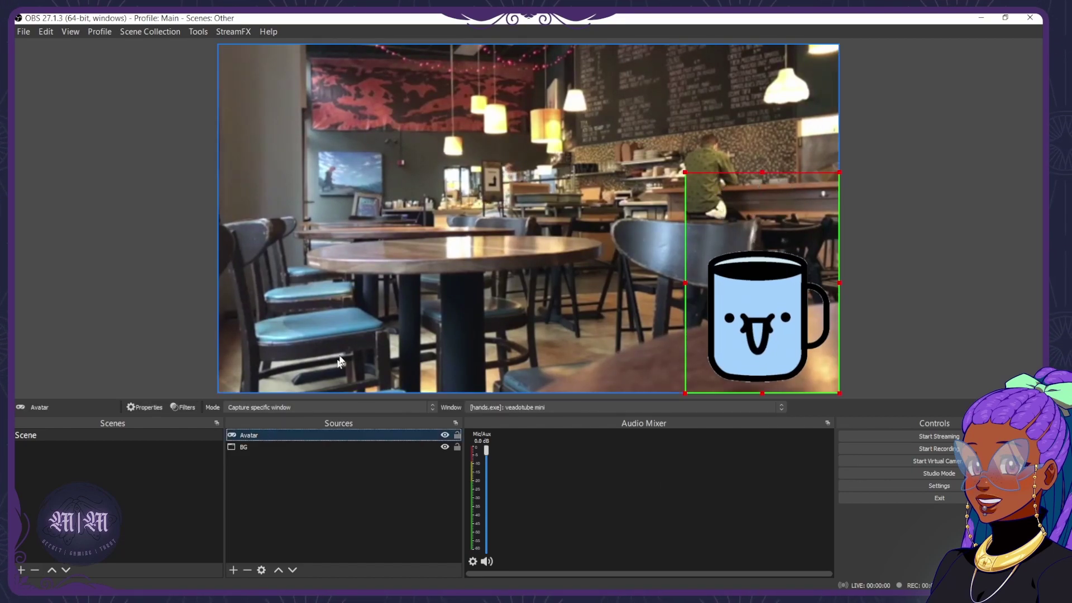
{"action": "key", "text": "Delete"}
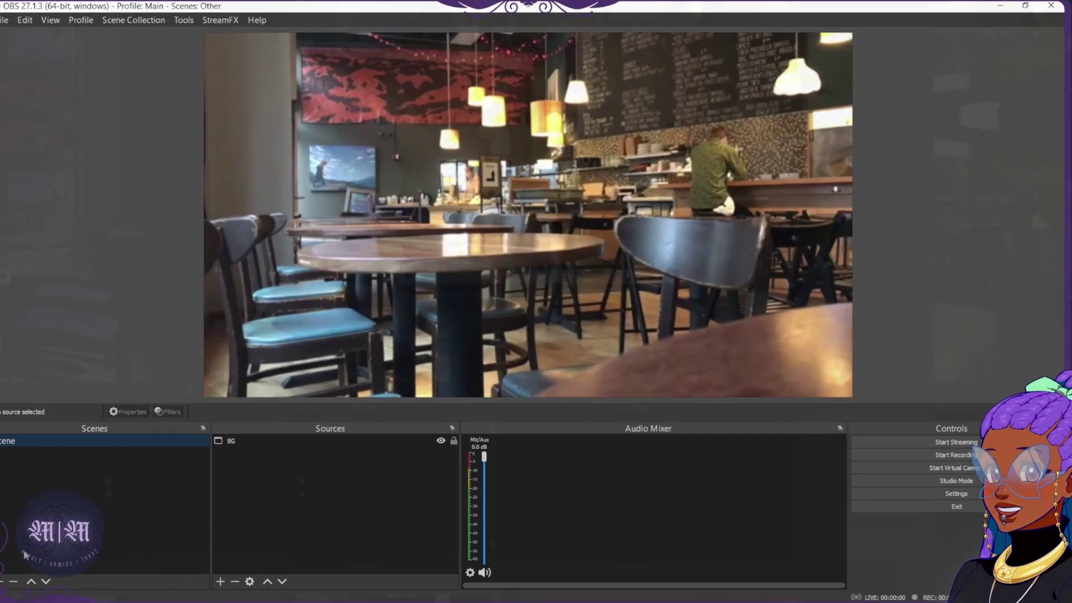
{"action": "left_click", "coordinate": [22, 569]}
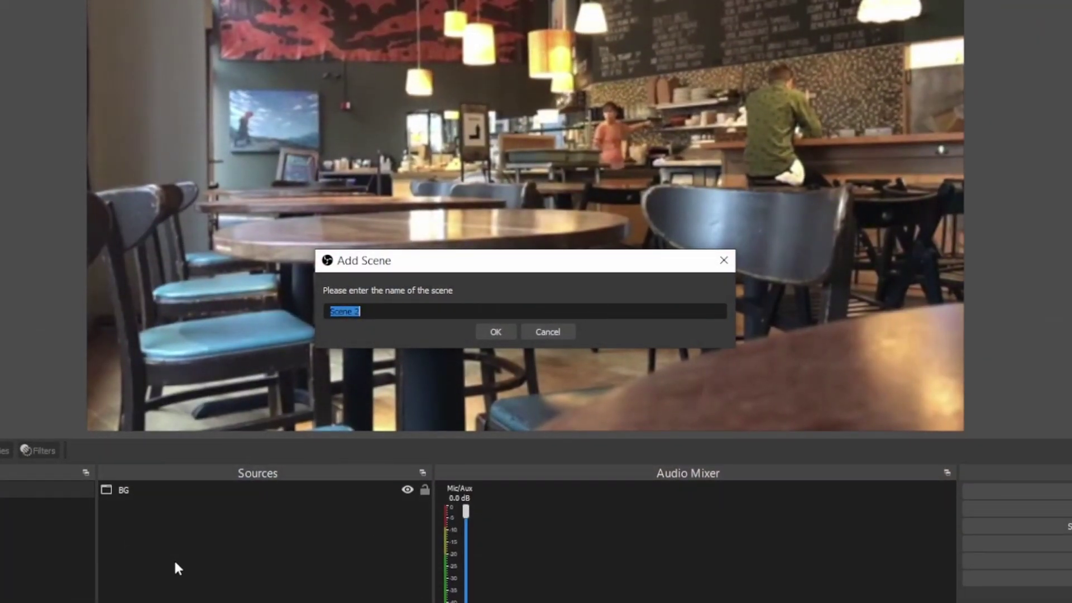
{"action": "type", "text": "Avatar Mir"}
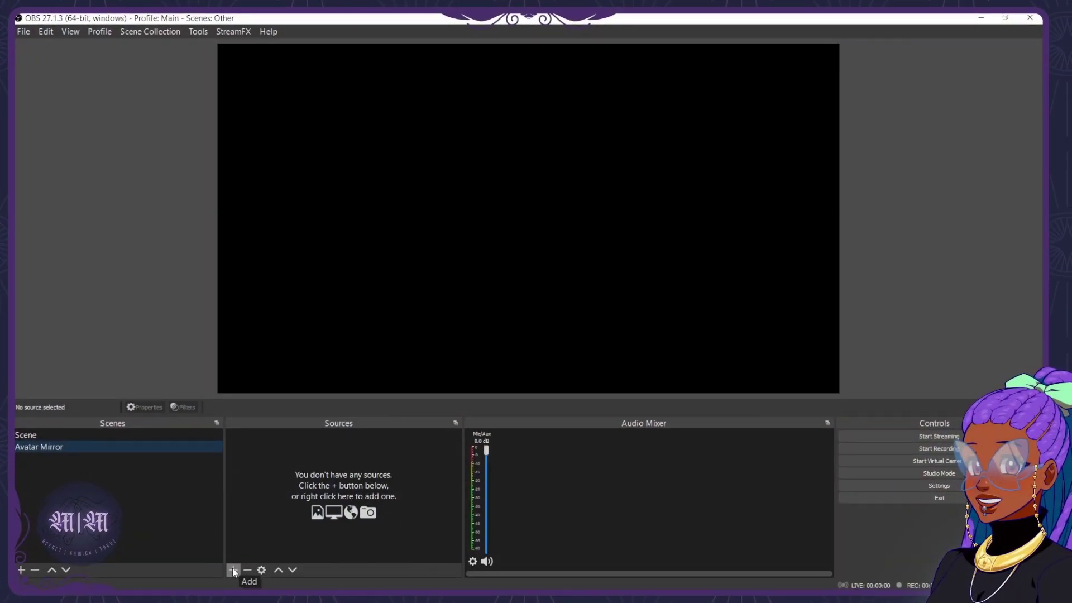
In Avatar Mirror, add the Avatar capture with Drink, Blanket and Glasses image sources, and arrange the images around the mug.
{"action": "left_click", "coordinate": [232, 567]}
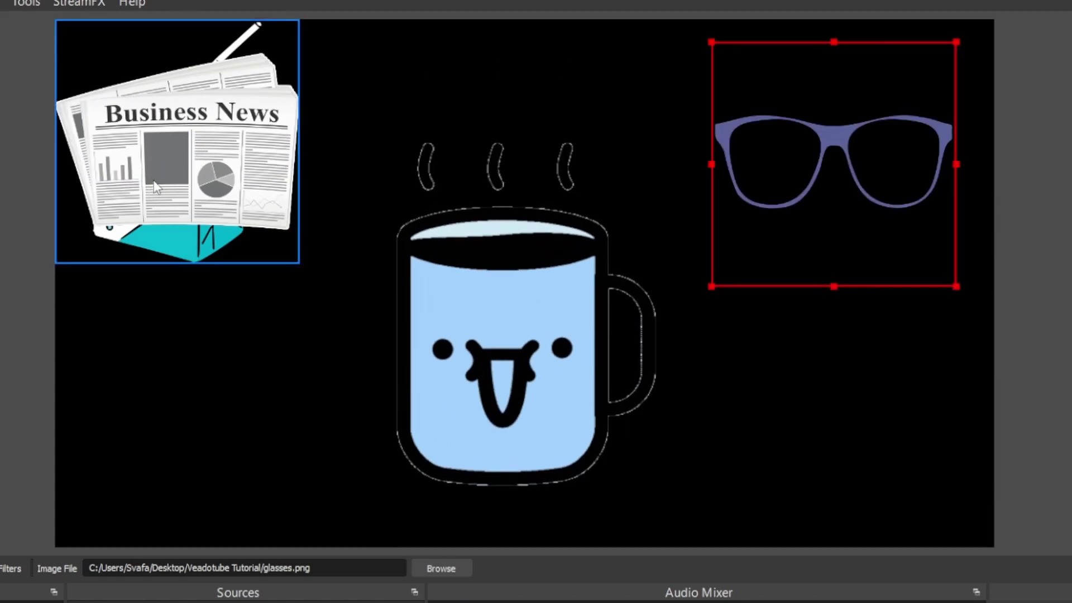
{"action": "left_click", "coordinate": [163, 157]}
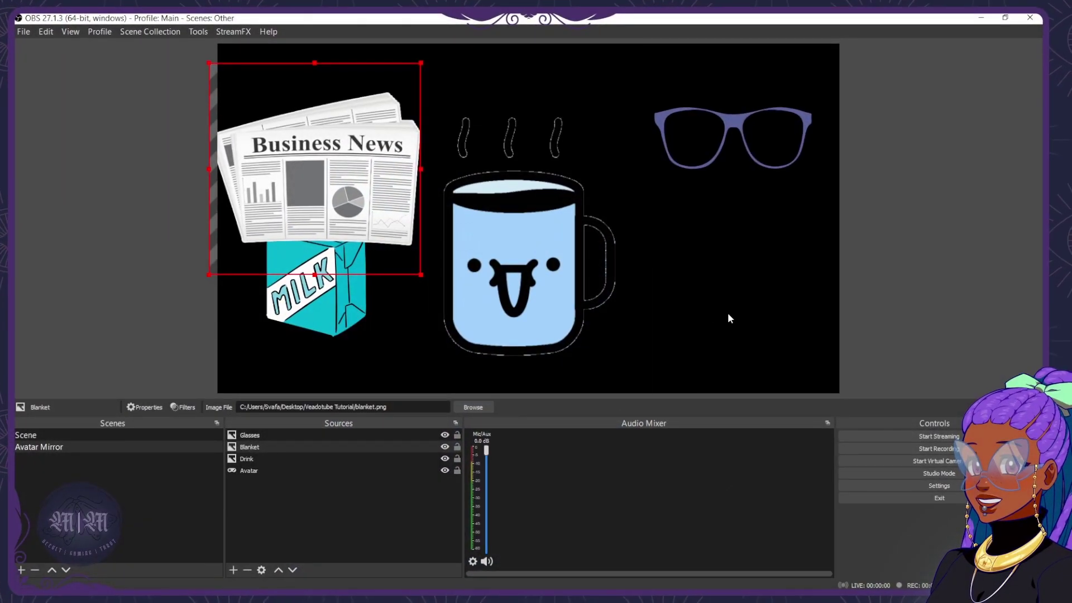
{"action": "left_click", "coordinate": [728, 318]}
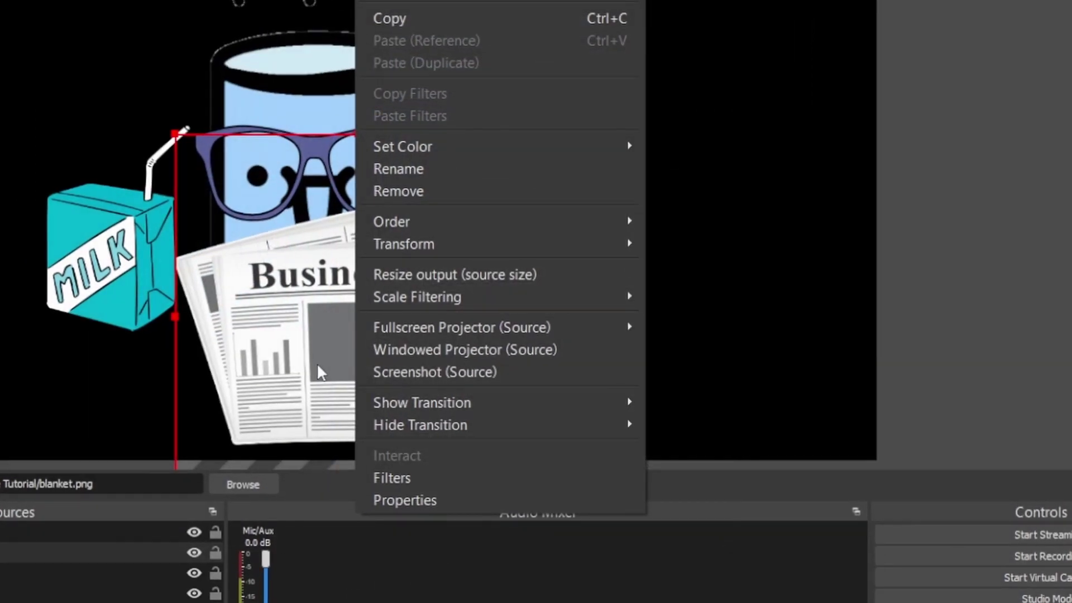
Edit the transform of the Blanket source and set its rotation to 15.
{"action": "mouse_move", "coordinate": [586, 245]}
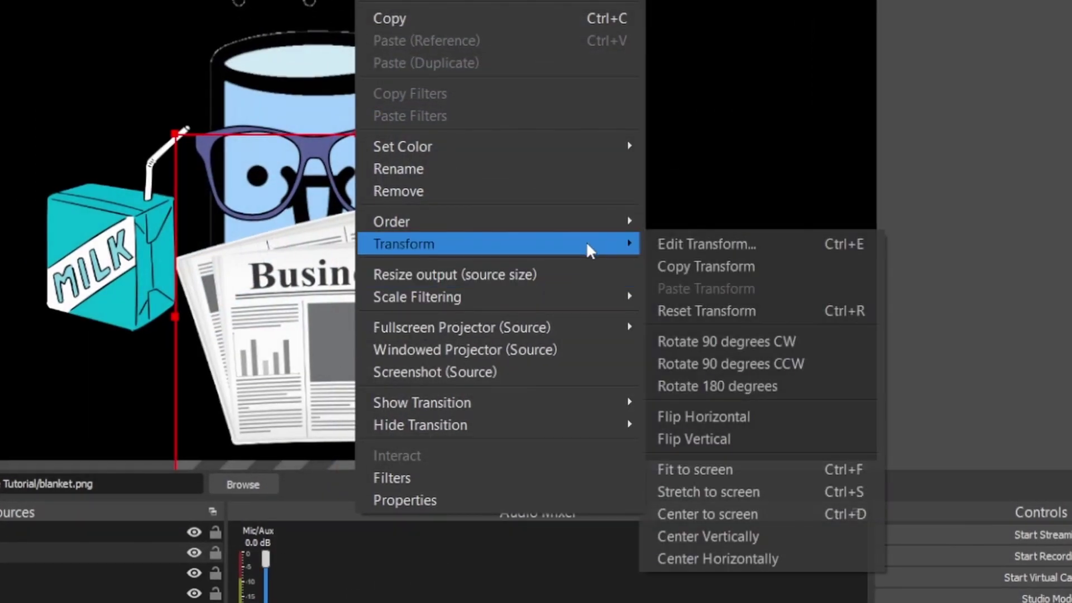
{"action": "left_click", "coordinate": [735, 244]}
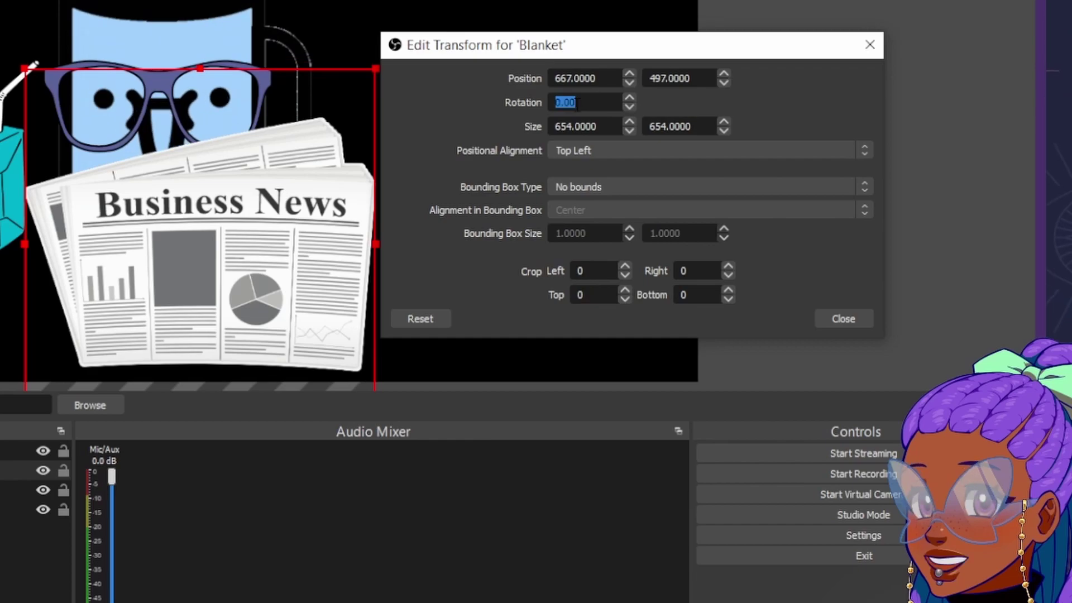
{"action": "type", "text": "15"}
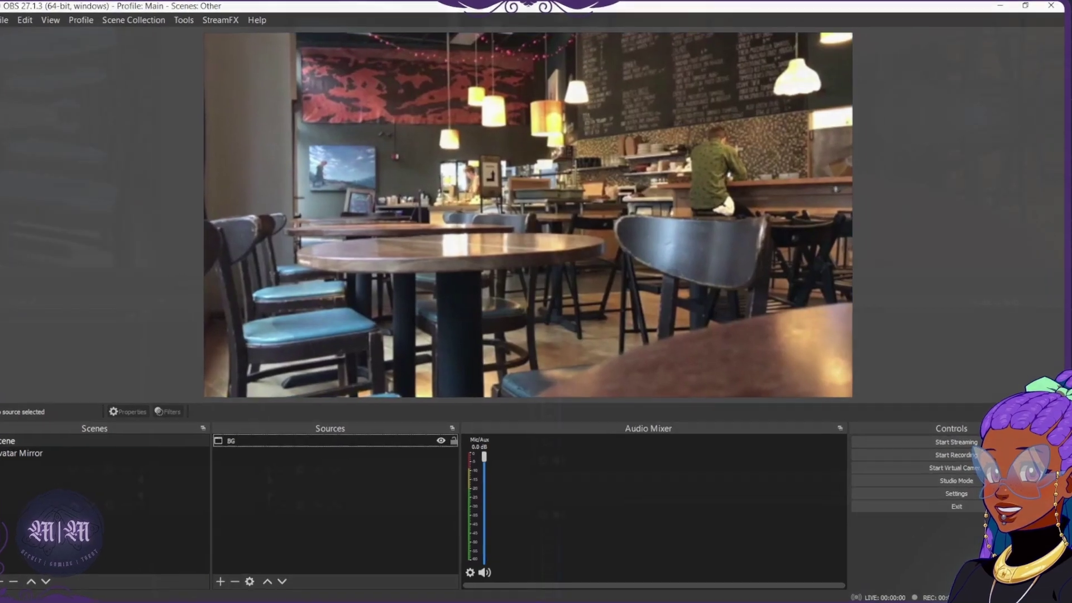
In the main scene, add the existing Avatar Mirror scene as a visible source above BG.
{"action": "left_click", "coordinate": [233, 570]}
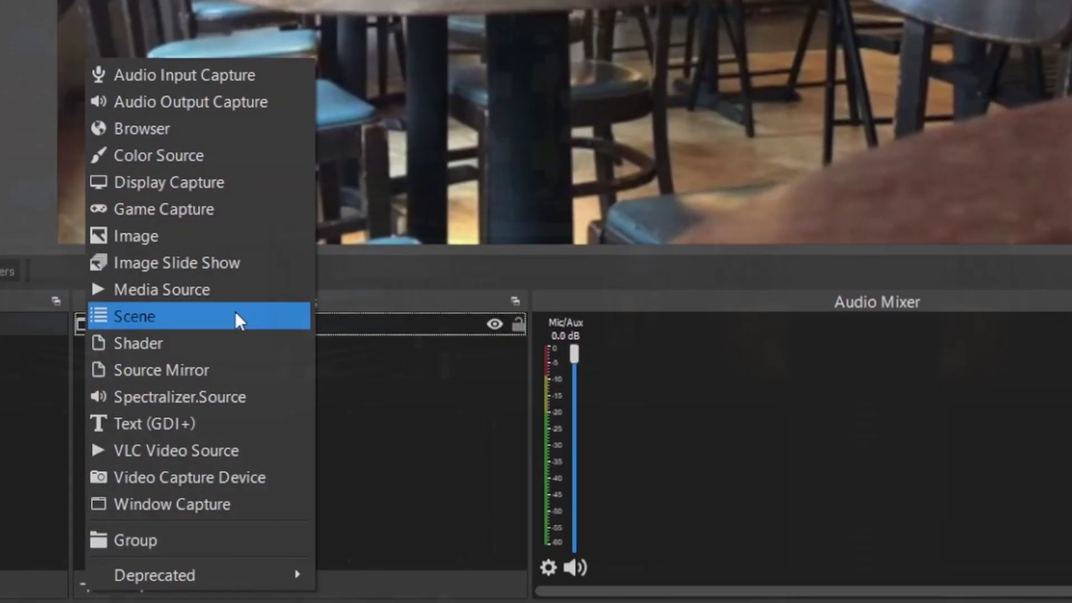
{"action": "left_click", "coordinate": [244, 315]}
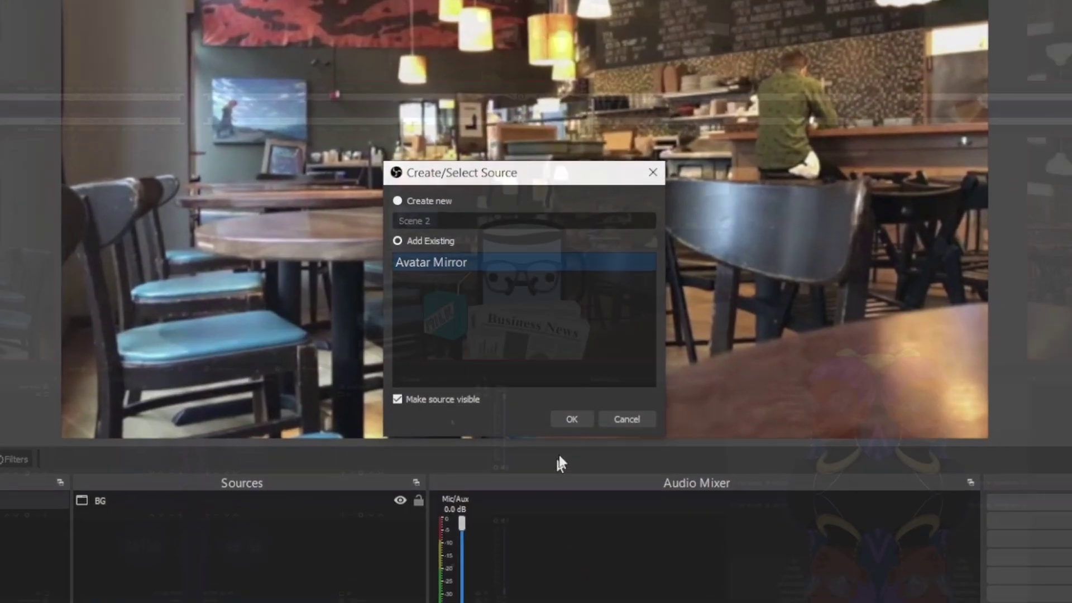
{"action": "left_click", "coordinate": [569, 408]}
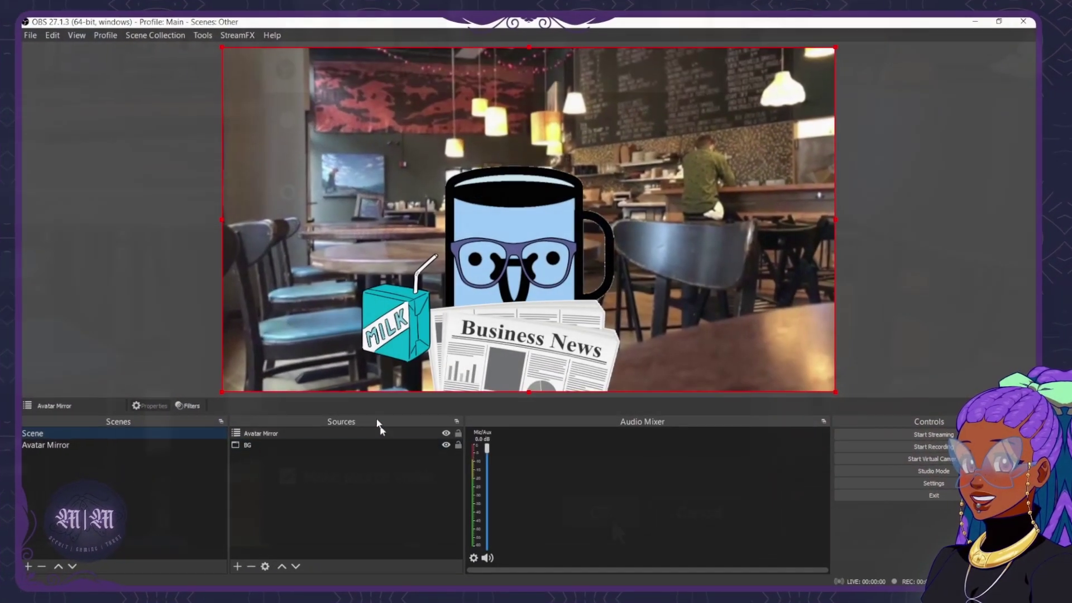
Crop both sides of the Avatar Mirror source close to its artwork, then scale it and place it in the scene's bottom-right corner.
{"action": "left_click_drag", "start_coordinate": [217, 218], "coordinate": [353, 218]}
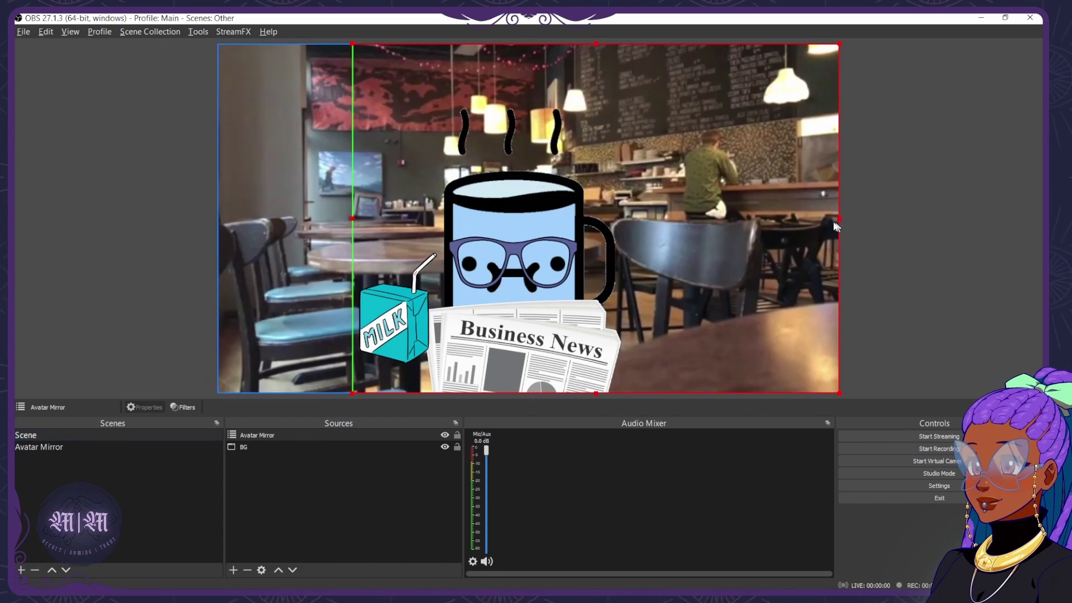
{"action": "left_click_drag", "start_coordinate": [839, 248], "coordinate": [627, 249]}
{"action": "left_click_drag", "start_coordinate": [352, 44], "coordinate": [479, 217]}
{"action": "left_click_drag", "start_coordinate": [546, 334], "coordinate": [755, 339]}
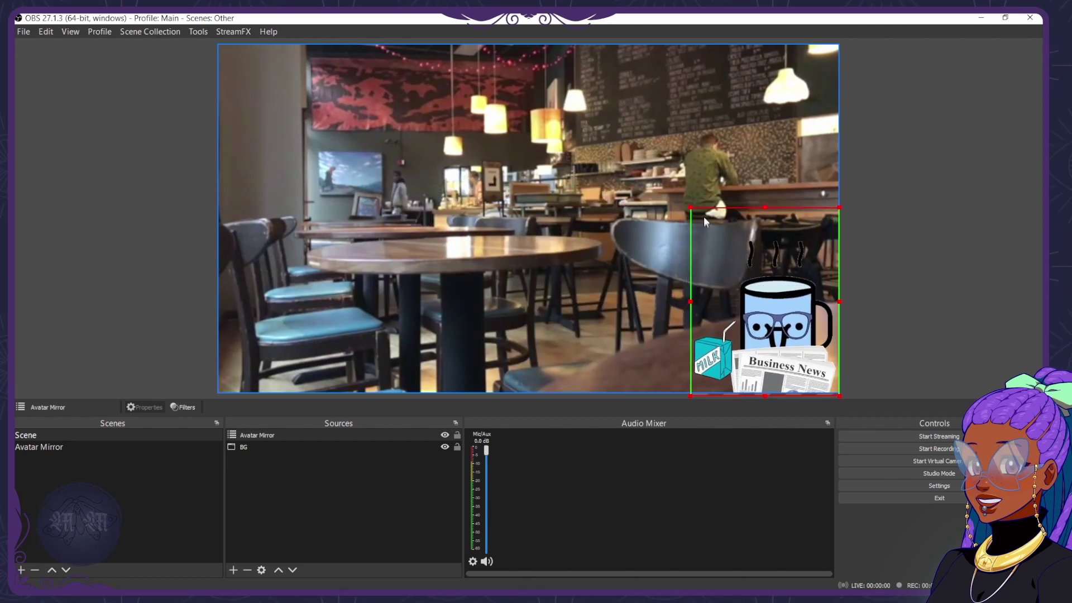
{"action": "left_click_drag", "start_coordinate": [689, 215], "coordinate": [635, 151]}
{"action": "left_click", "coordinate": [596, 303]}
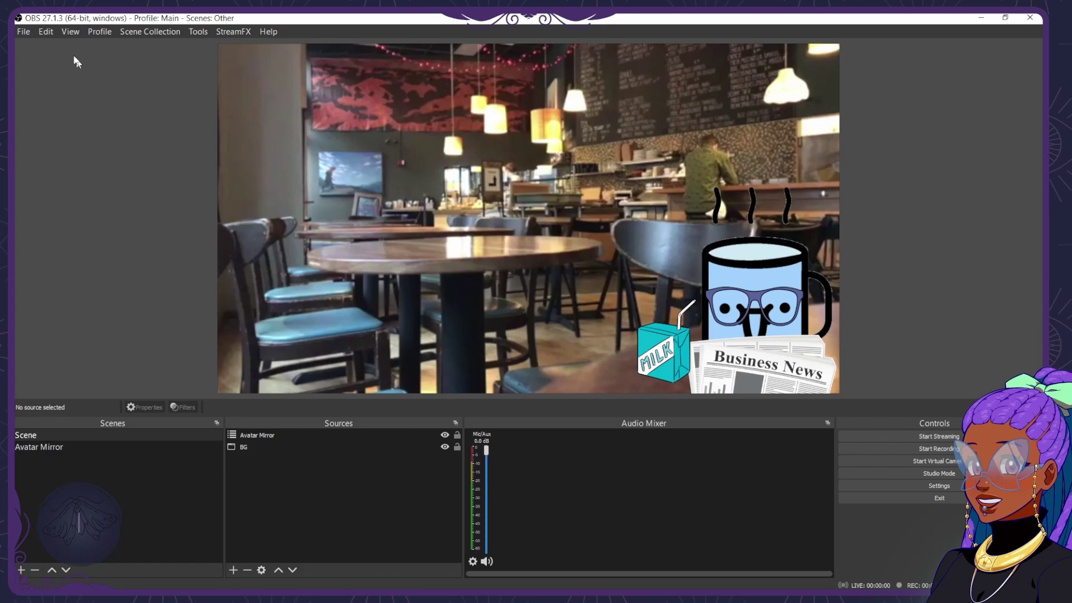
In the hotkey settings, assign G to show and hide Glasses in the Avatar Mirror scene, and test the toggle on the scene.
{"action": "left_click", "coordinate": [25, 32]}
{"action": "left_click", "coordinate": [43, 77]}
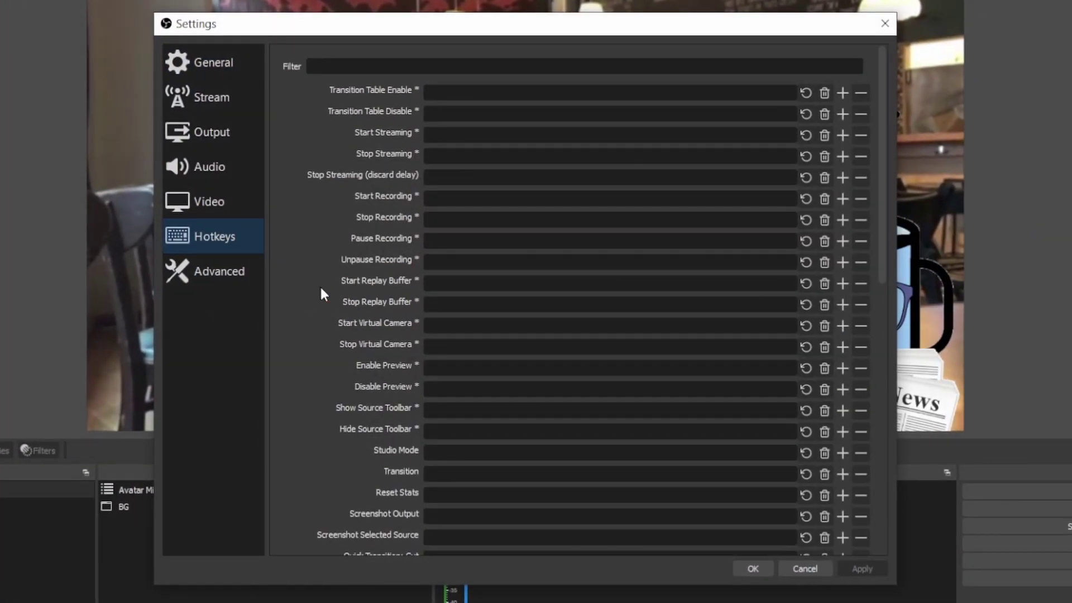
{"action": "scroll", "coordinate": [330, 292], "scroll_direction": "down", "scroll_amount": 8}
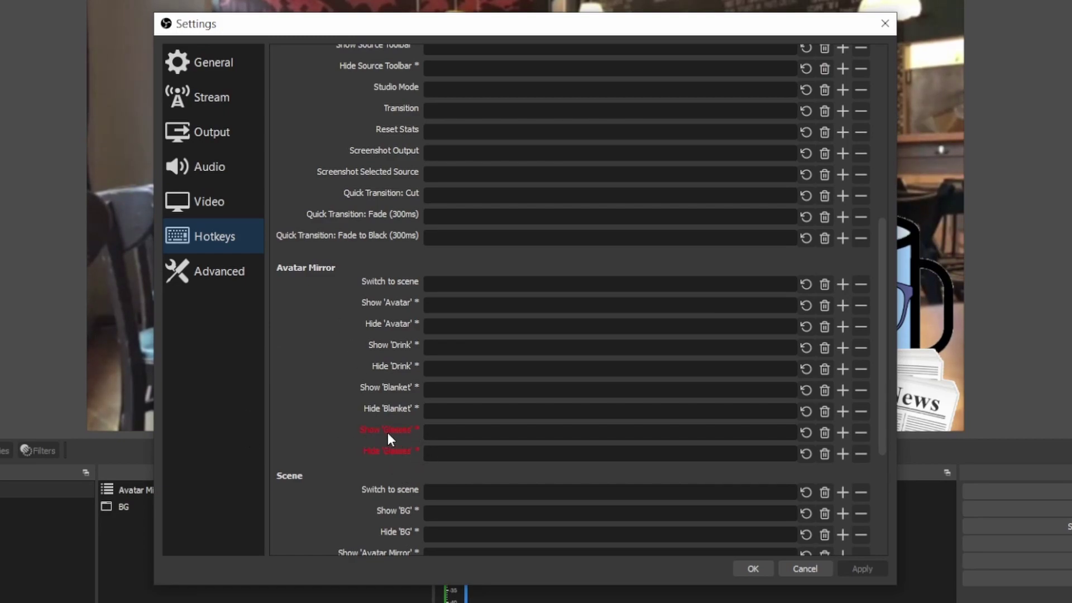
{"action": "scroll", "coordinate": [435, 433], "scroll_direction": "down", "scroll_amount": 2}
{"action": "left_click", "coordinate": [487, 339]}
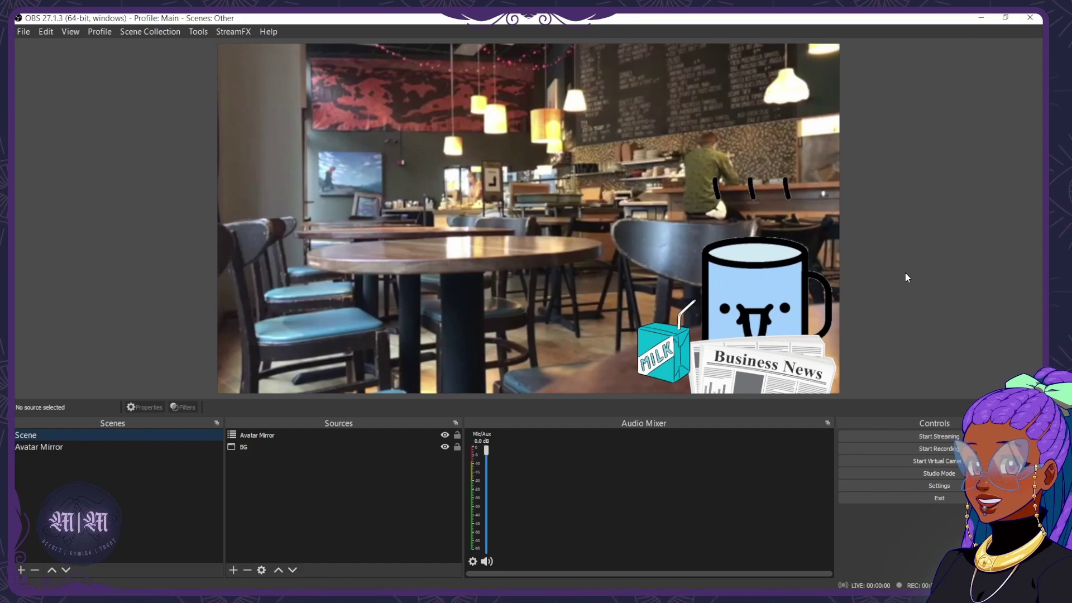
{"action": "key", "text": "g"}
{"action": "key", "text": "g"}
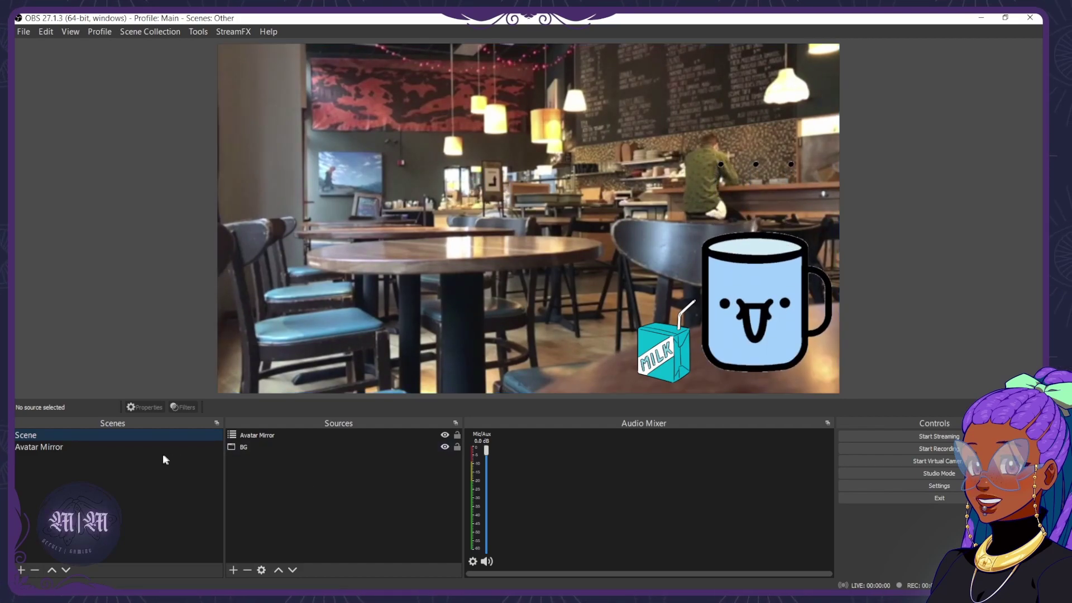
In the Avatar Mirror scene, toggle the visibility of the Glasses source to check how it appears, and leave it shown.
{"action": "left_click", "coordinate": [160, 446]}
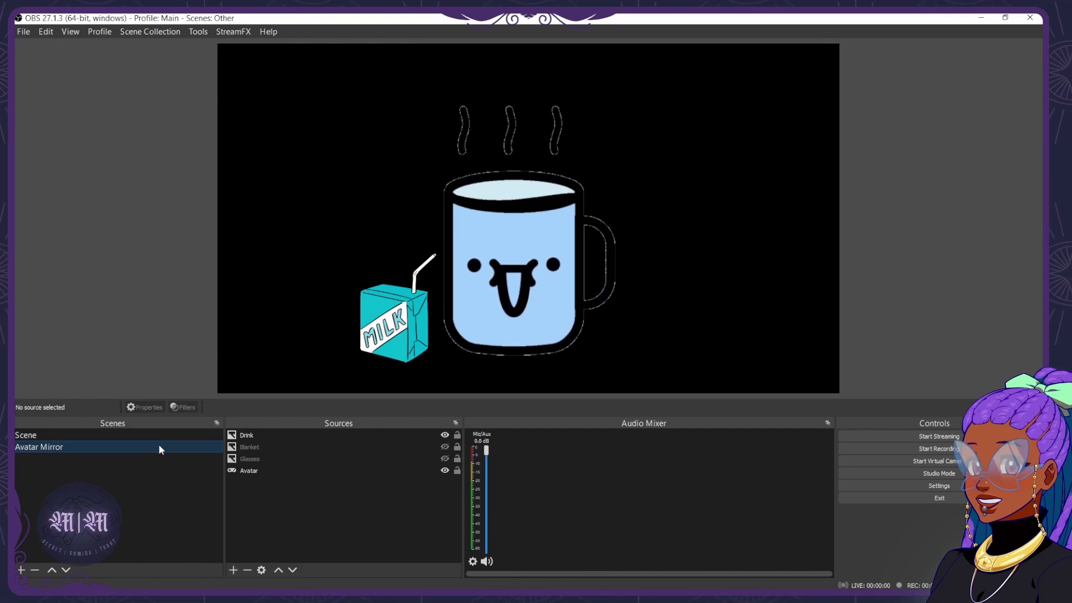
{"action": "left_click", "coordinate": [445, 458]}
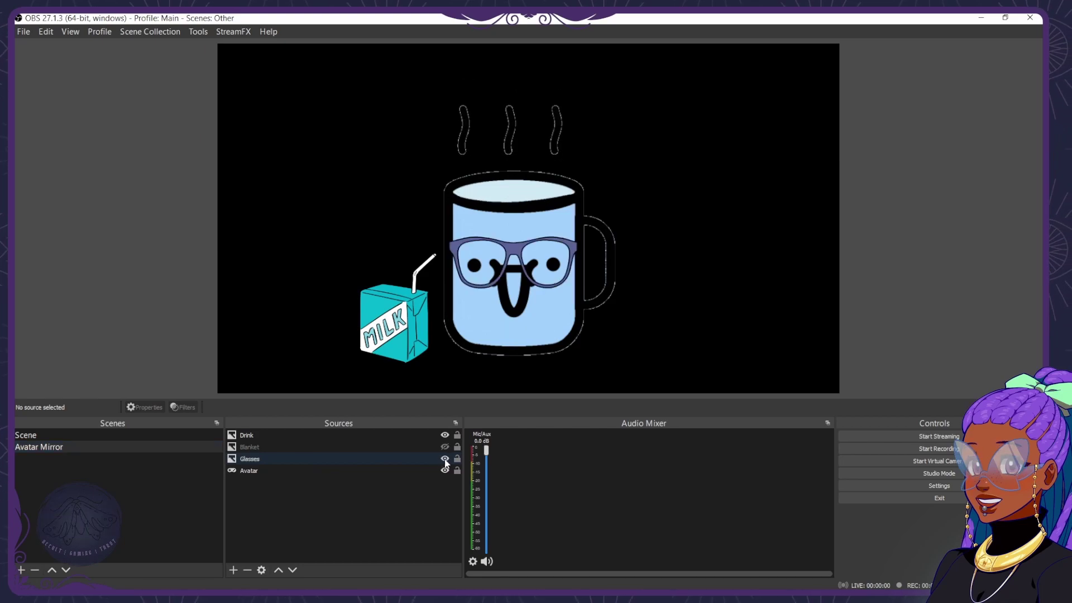
{"action": "left_click", "coordinate": [445, 458]}
{"action": "left_click", "coordinate": [445, 459]}
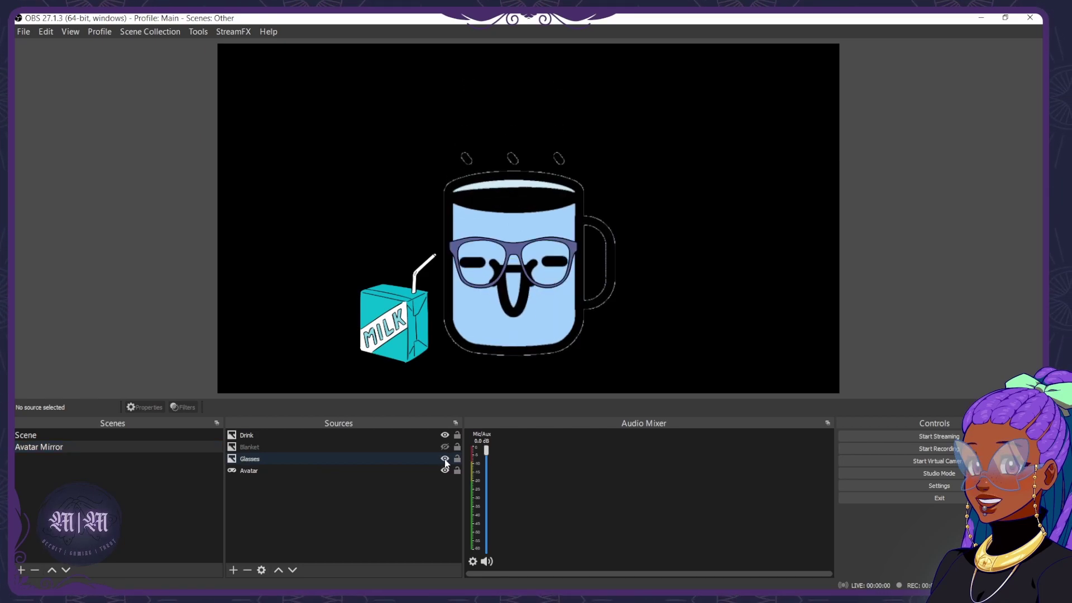
Give the Glasses source a Slide show transition with direction Up, and preview the transition.
{"action": "right_click", "coordinate": [261, 460]}
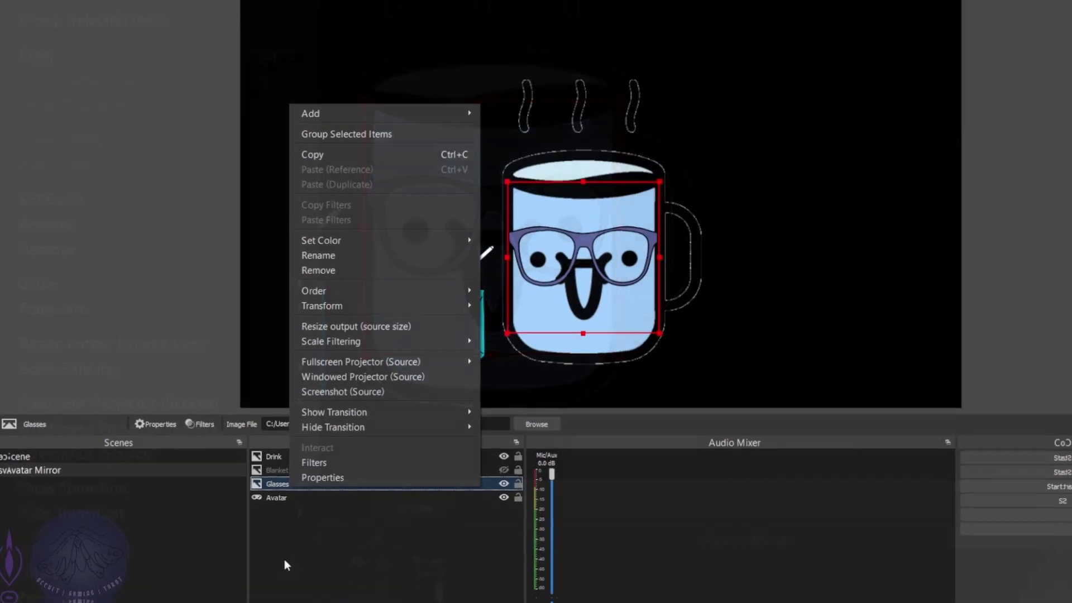
{"action": "mouse_move", "coordinate": [423, 413]}
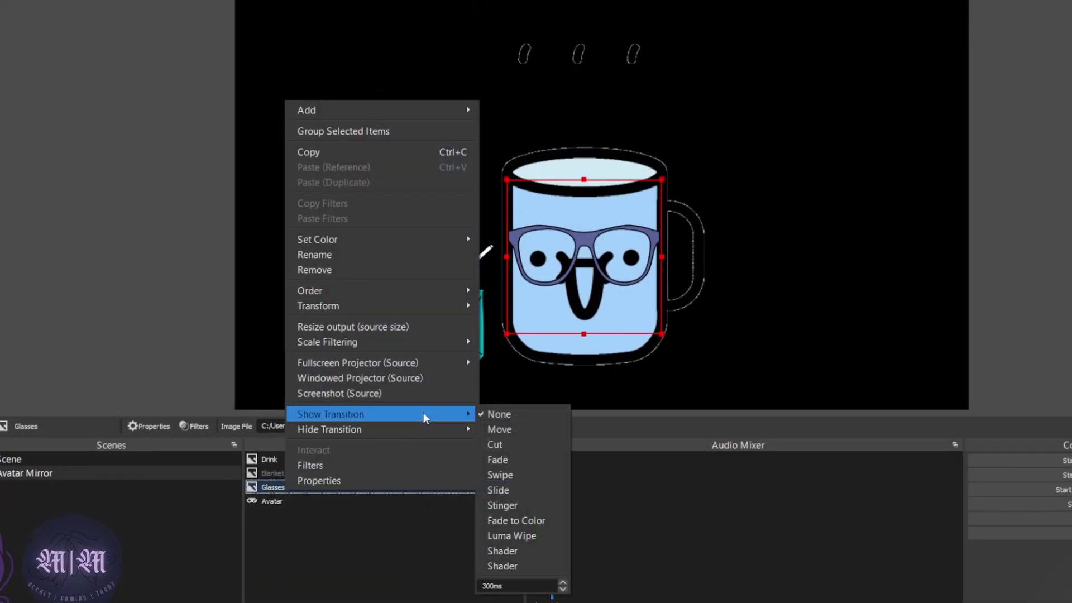
{"action": "left_click", "coordinate": [524, 489]}
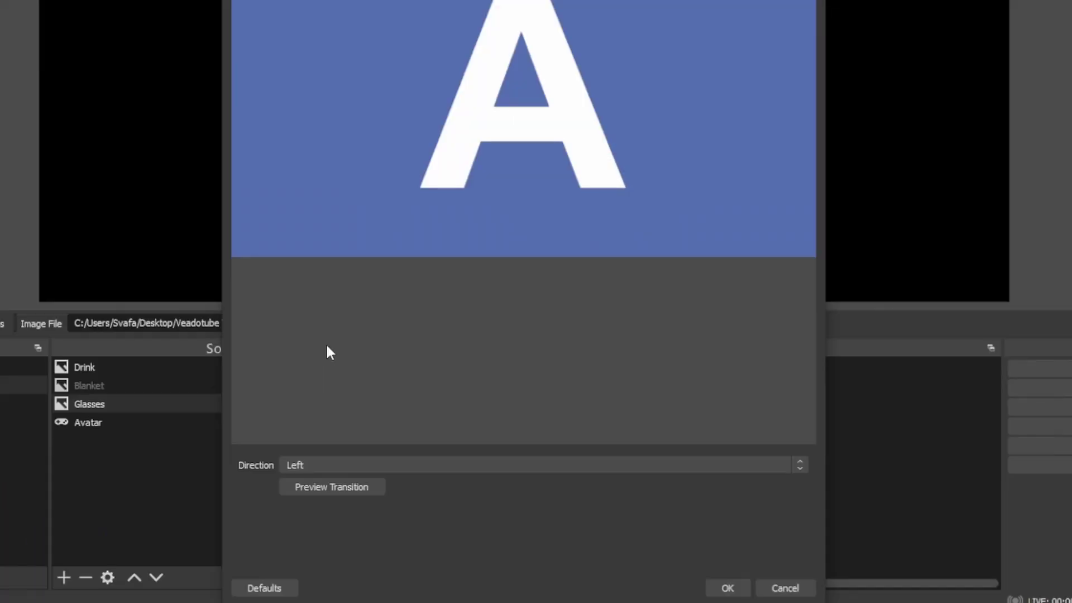
{"action": "left_click", "coordinate": [351, 487]}
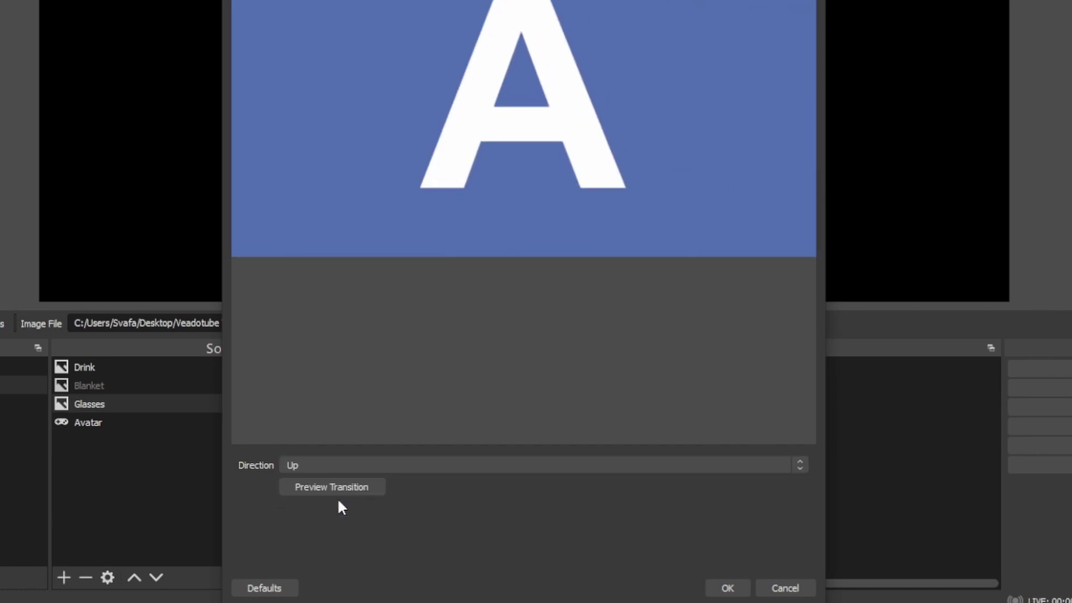
{"action": "left_click", "coordinate": [345, 485]}
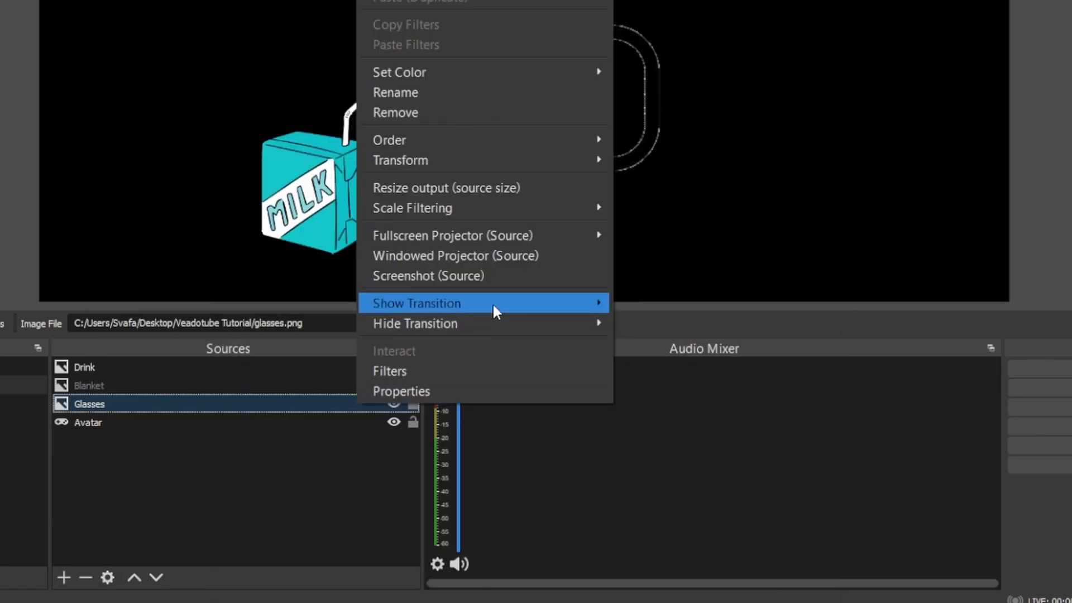
{"action": "mouse_move", "coordinate": [579, 325]}
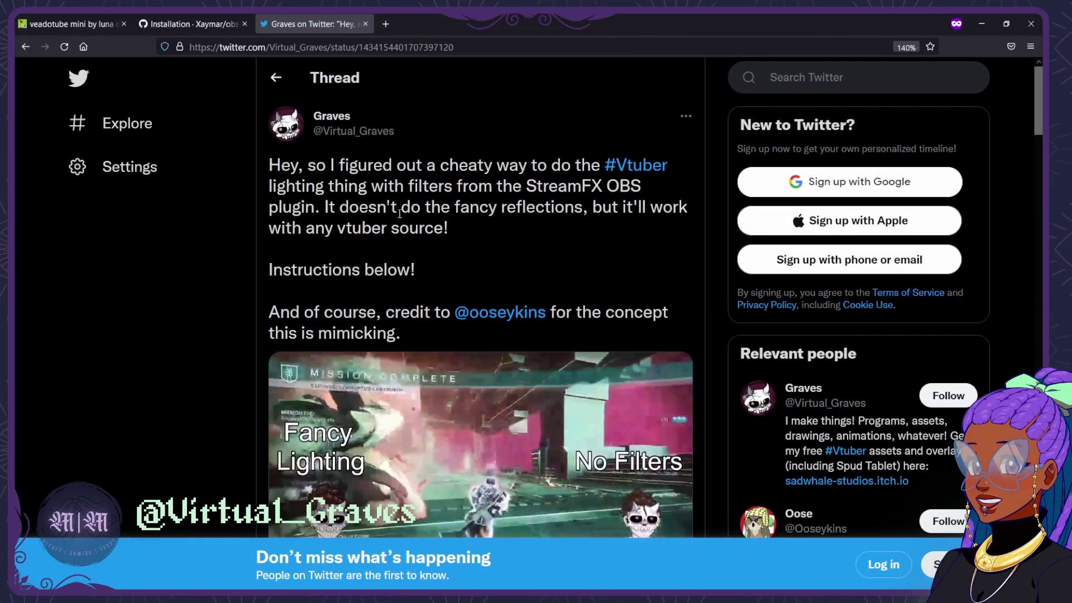
Switch to the browser and read the Twitter thread's instructions for faking VTuber lighting with StreamFX filters.
{"action": "scroll", "coordinate": [368, 257], "scroll_direction": "down", "scroll_amount": 4}
{"action": "scroll", "coordinate": [356, 252], "scroll_direction": "down", "scroll_amount": 7}
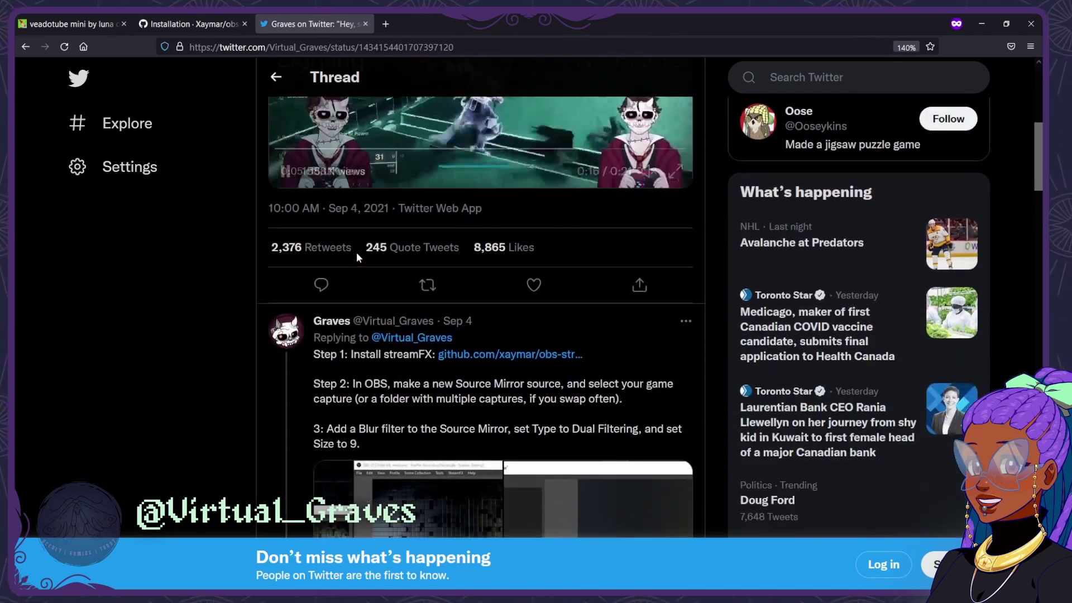
{"action": "scroll", "coordinate": [384, 366], "scroll_direction": "up", "scroll_amount": 3}
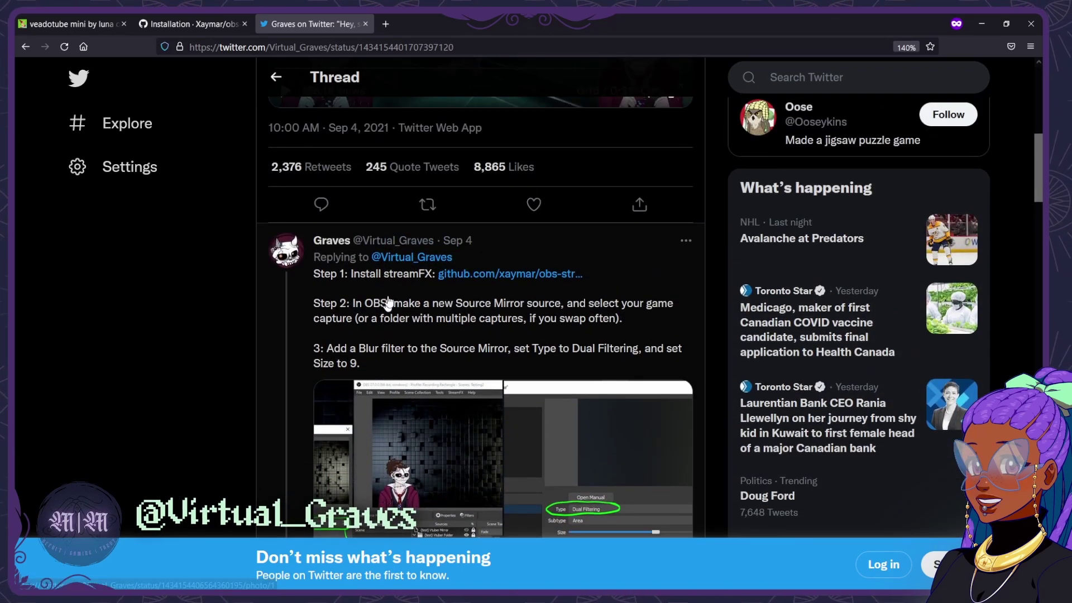
{"action": "scroll", "coordinate": [445, 286], "scroll_direction": "down", "scroll_amount": 4}
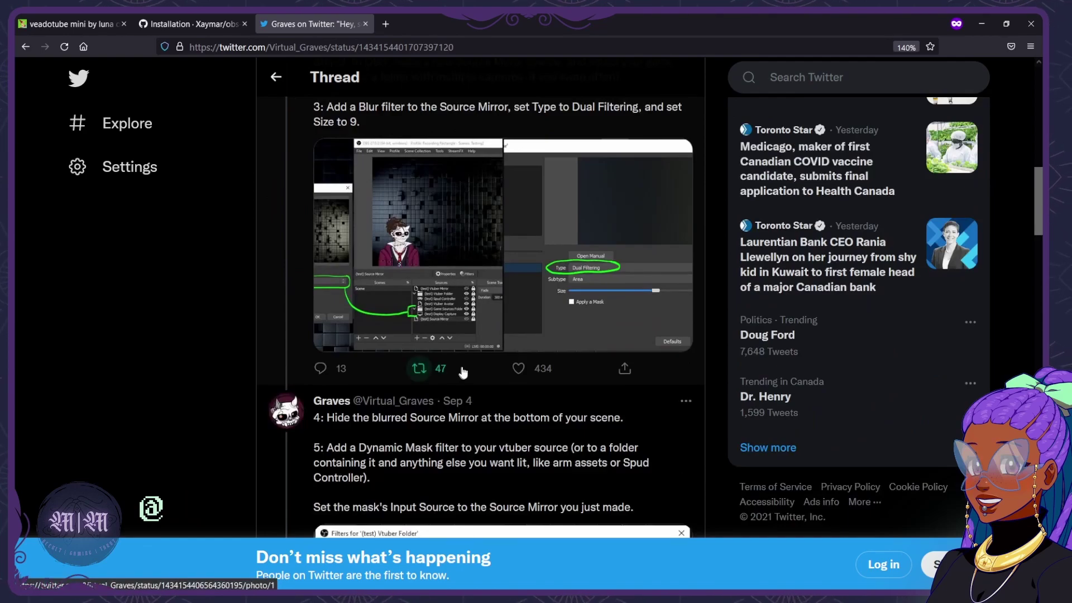
{"action": "scroll", "coordinate": [463, 372], "scroll_direction": "down", "scroll_amount": 4}
{"action": "scroll", "coordinate": [461, 322], "scroll_direction": "up", "scroll_amount": 20}
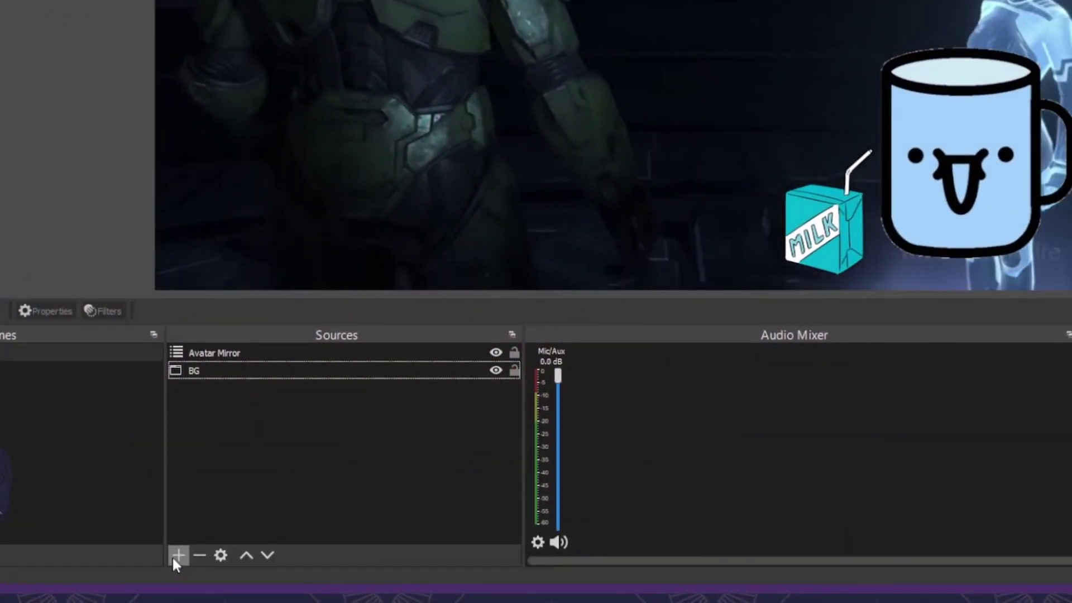
Add a Source Mirror named BG MIRROR that mirrors the BG source, and move it to the bottom of the source order.
{"action": "left_click", "coordinate": [174, 558]}
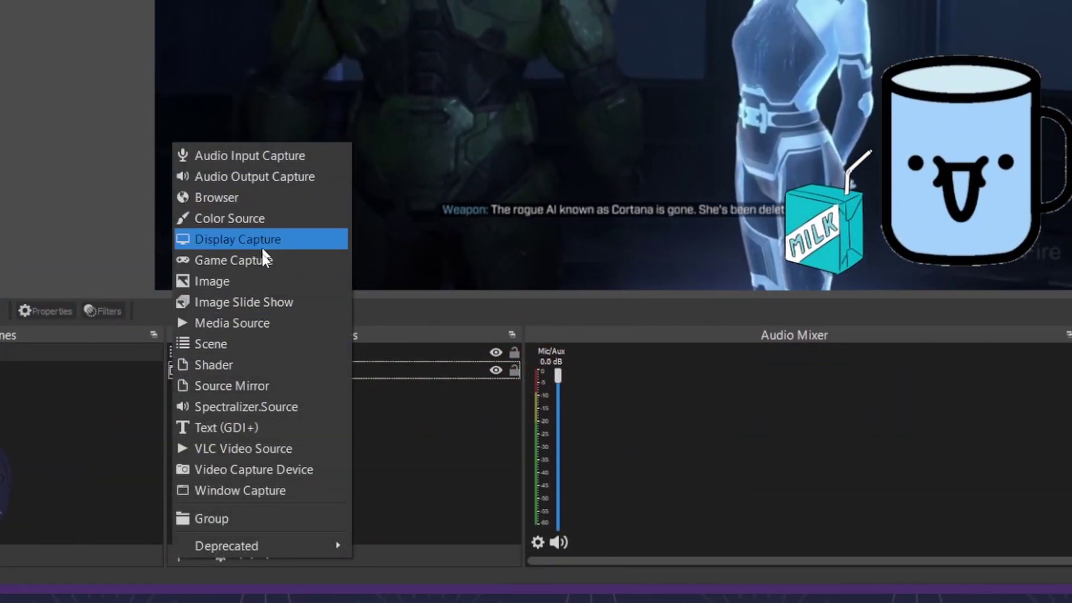
{"action": "left_click", "coordinate": [232, 386]}
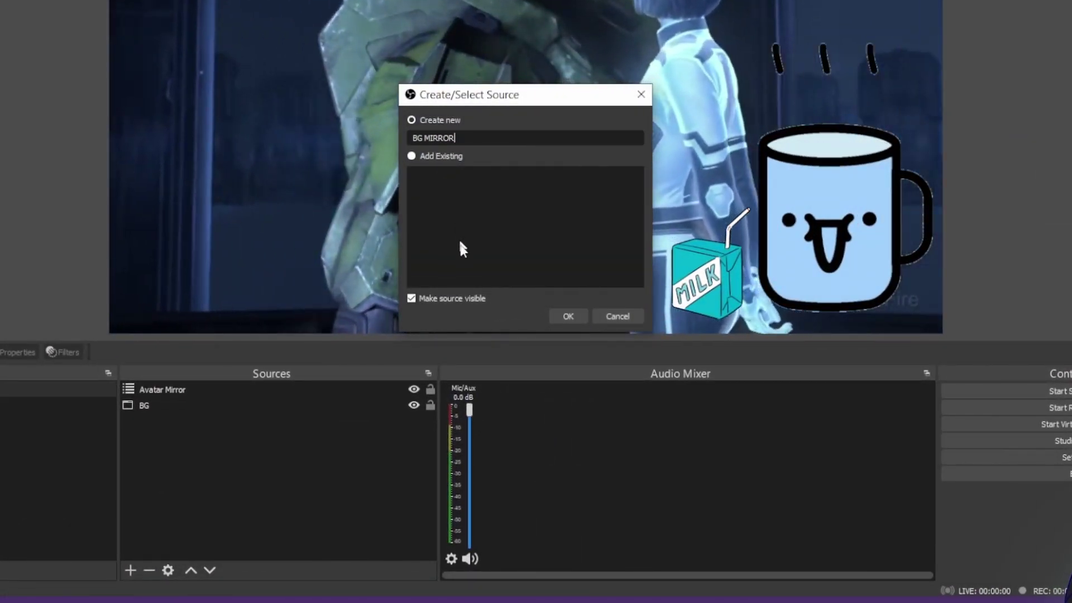
{"action": "left_click", "coordinate": [568, 316]}
{"action": "left_click", "coordinate": [374, 483]}
{"action": "left_click", "coordinate": [371, 514]}
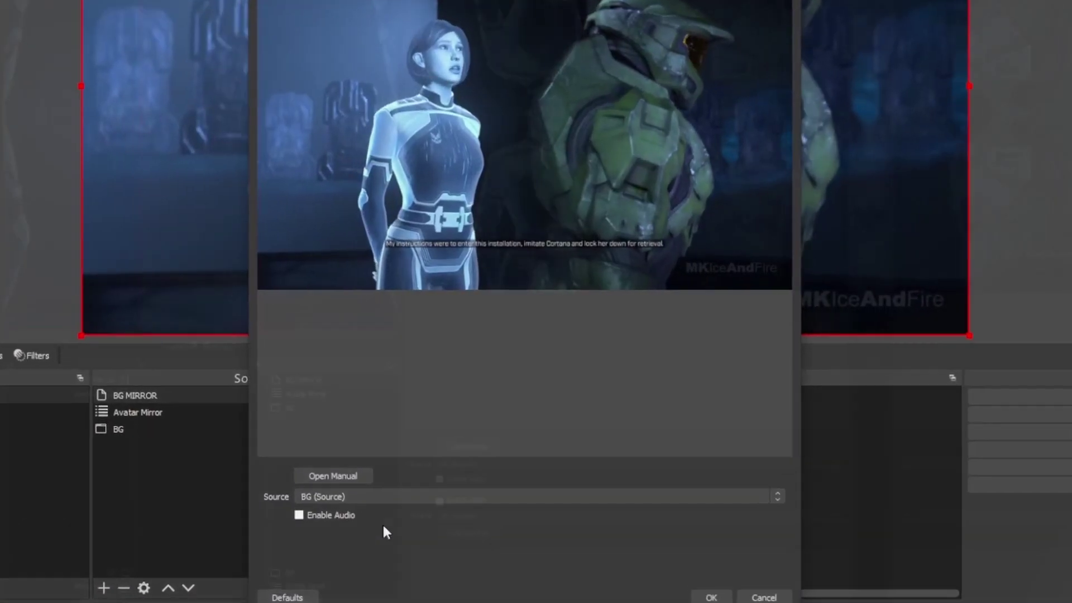
{"action": "left_click", "coordinate": [696, 580]}
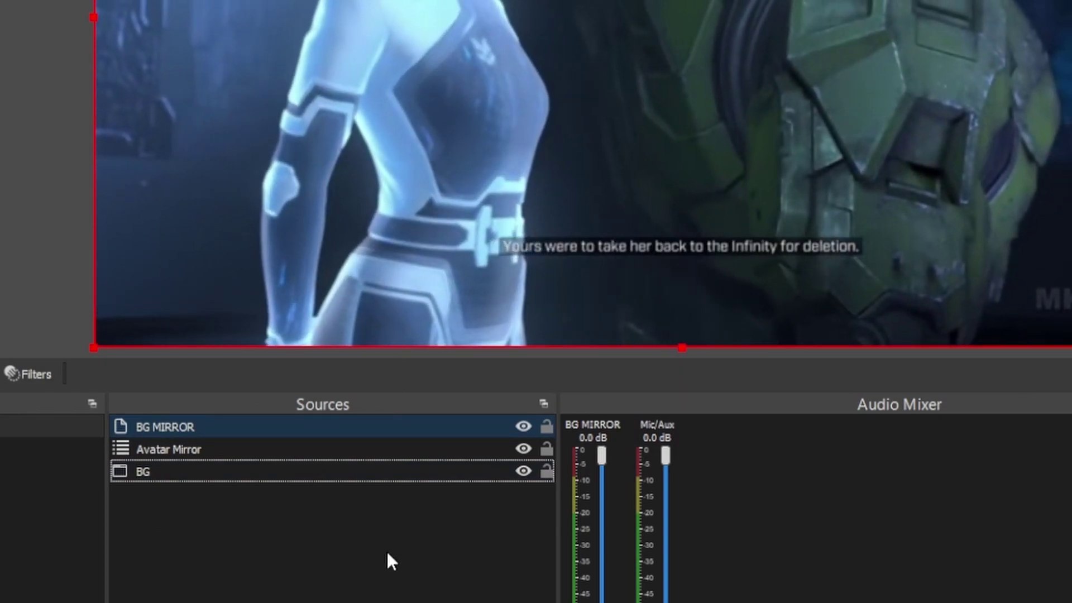
{"action": "key", "text": "ctrl+End"}
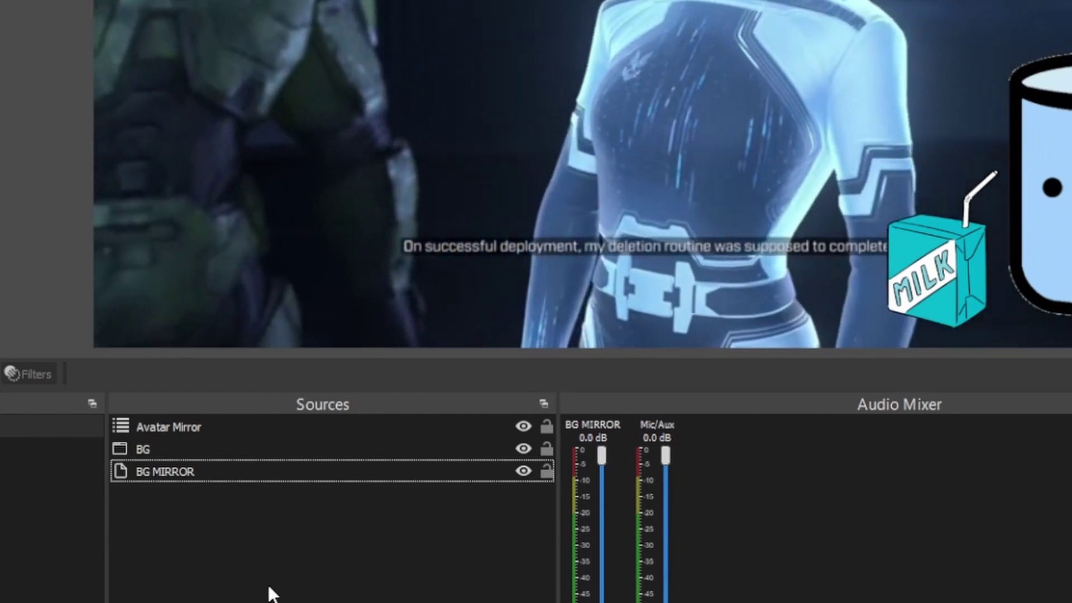
Add a Blur filter to BG MIRROR with the Dual Filtering type and Area subtype, and increase its blur size.
{"action": "right_click", "coordinate": [213, 472]}
{"action": "left_click", "coordinate": [322, 428]}
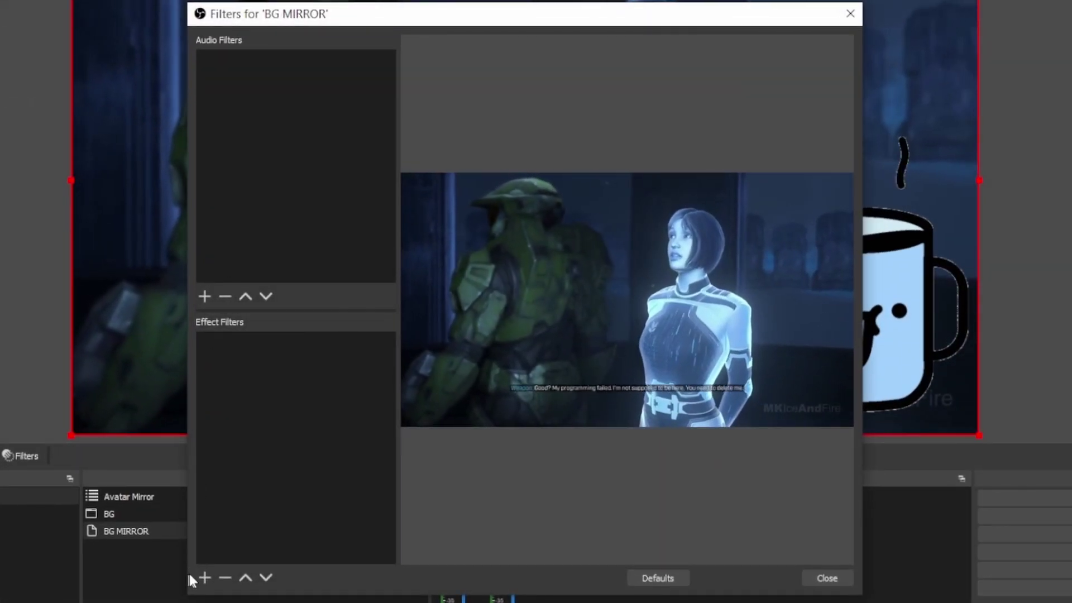
{"action": "left_click", "coordinate": [203, 576]}
{"action": "left_click", "coordinate": [308, 226]}
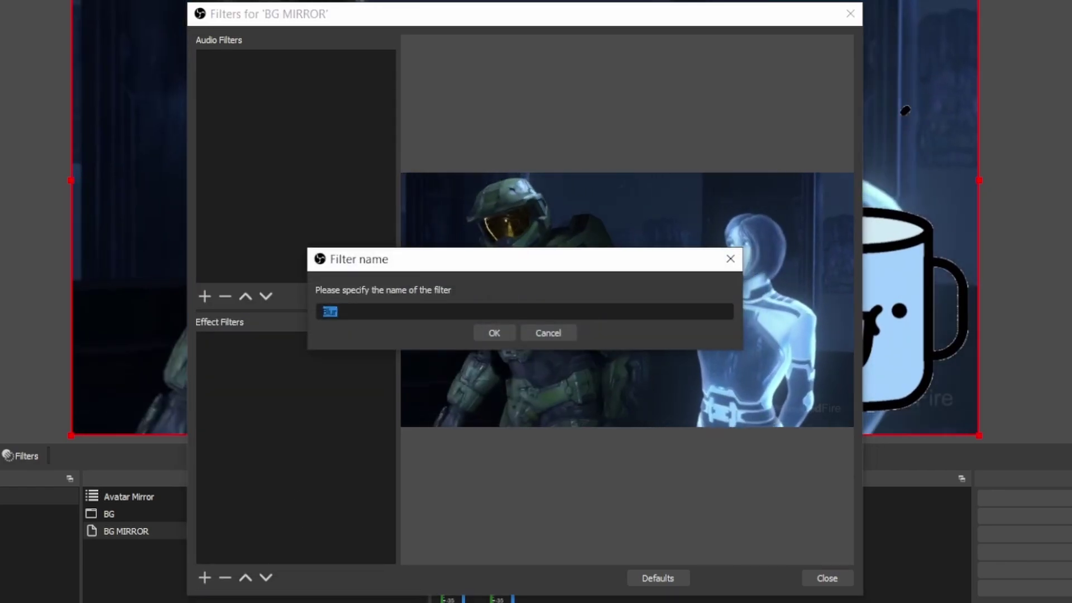
{"action": "key", "text": "Return"}
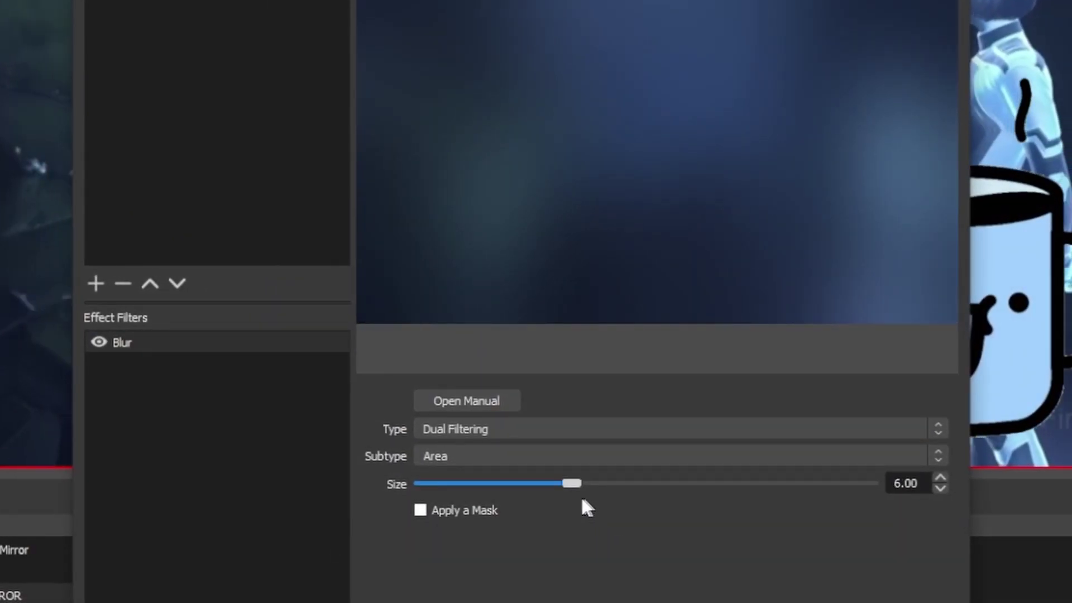
{"action": "left_click_drag", "start_coordinate": [581, 501], "coordinate": [632, 501]}
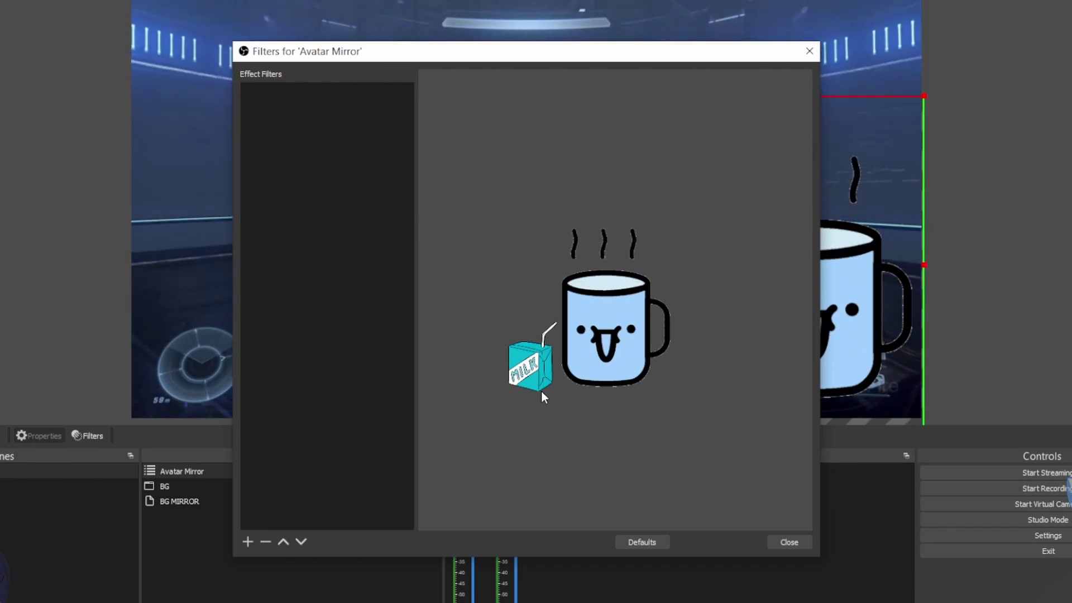
Add a Dynamic Mask filter to the Avatar Mirror source and use BG MIRROR as its input source.
{"action": "left_click", "coordinate": [248, 542]}
{"action": "left_click", "coordinate": [336, 338]}
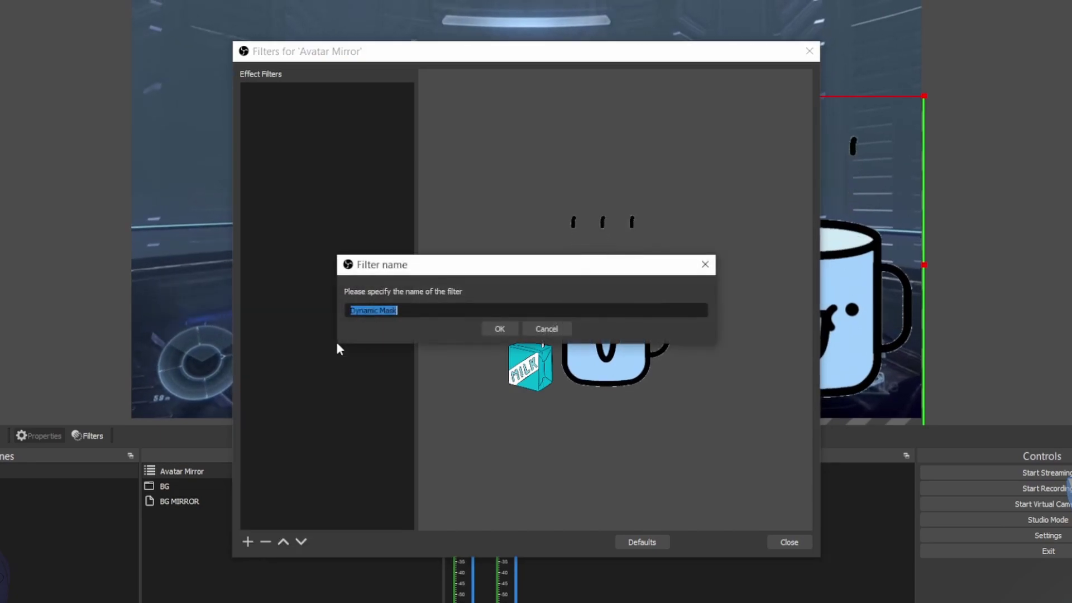
{"action": "left_click", "coordinate": [496, 328]}
{"action": "left_click", "coordinate": [505, 392]}
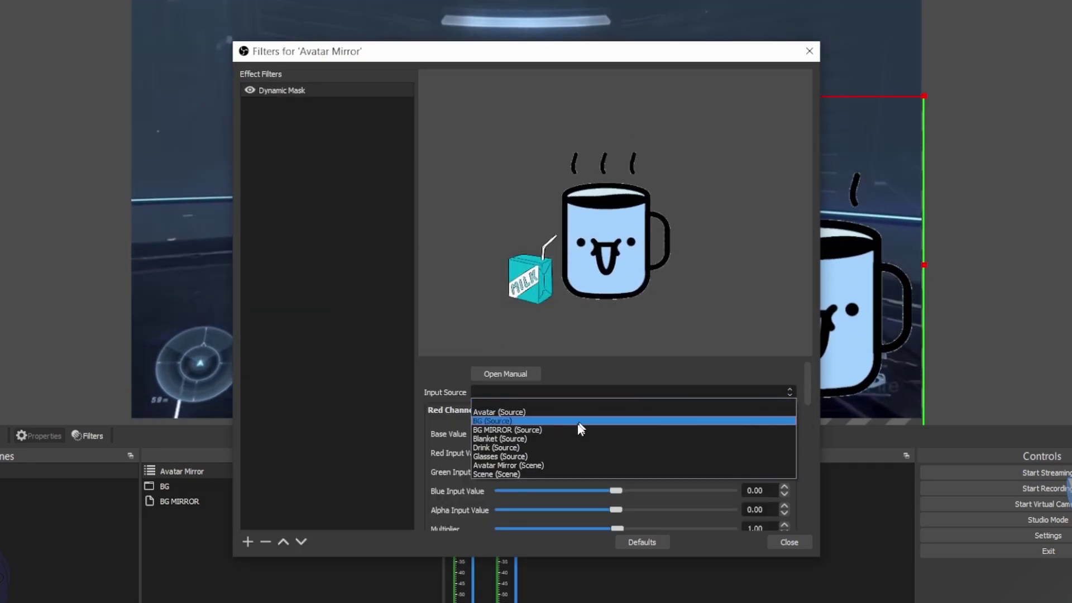
{"action": "left_click", "coordinate": [519, 431]}
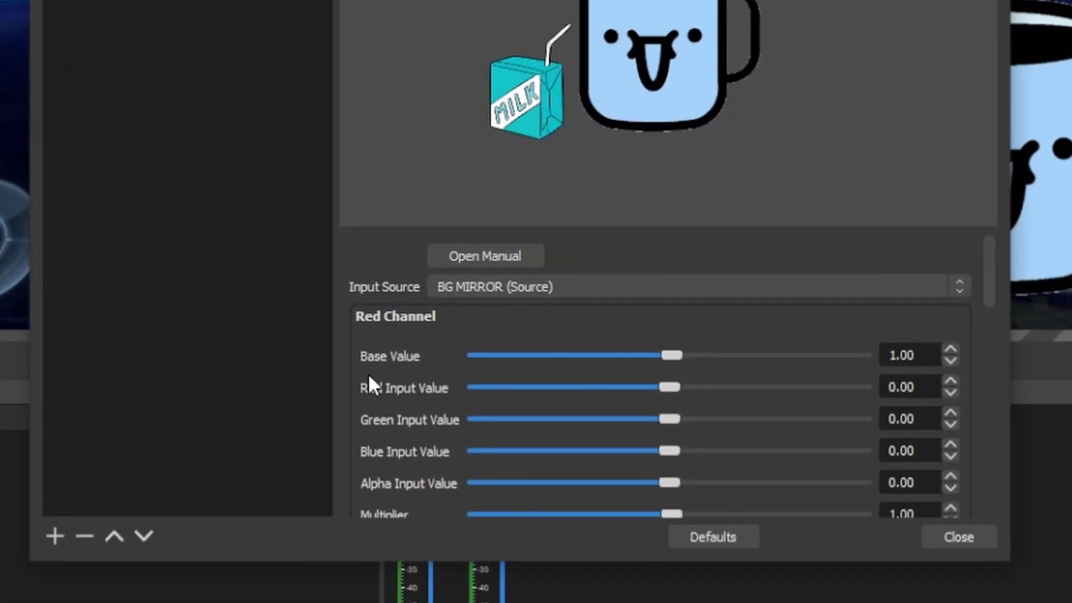
Set the Red Channel's base value to 0 in the Dynamic Mask filter.
{"action": "left_click_drag", "start_coordinate": [899, 353], "coordinate": [911, 353]}
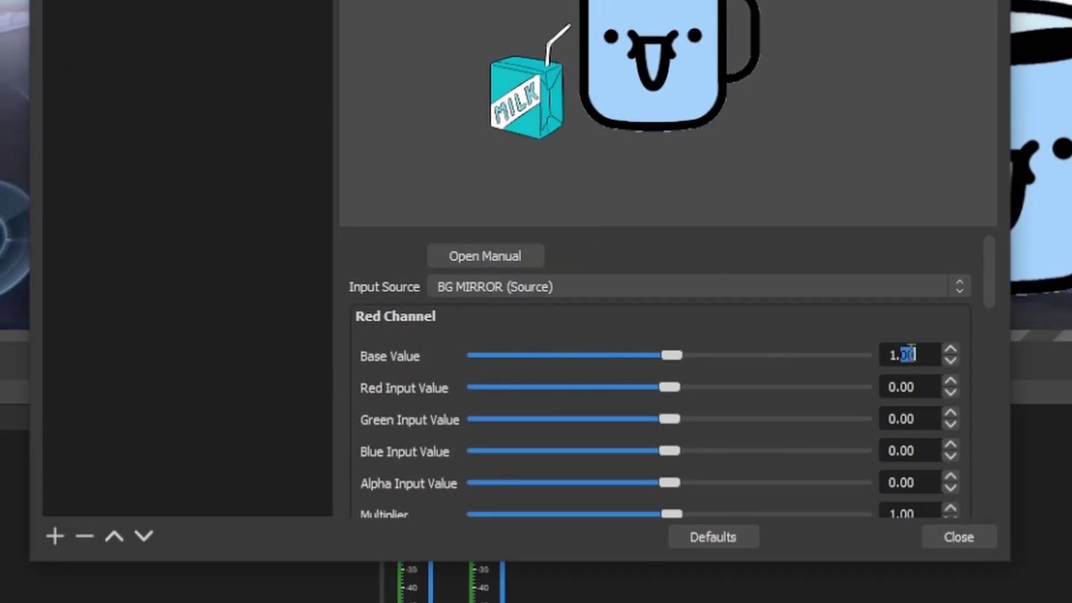
{"action": "type", "text": "0"}
{"action": "key", "text": "Tab"}
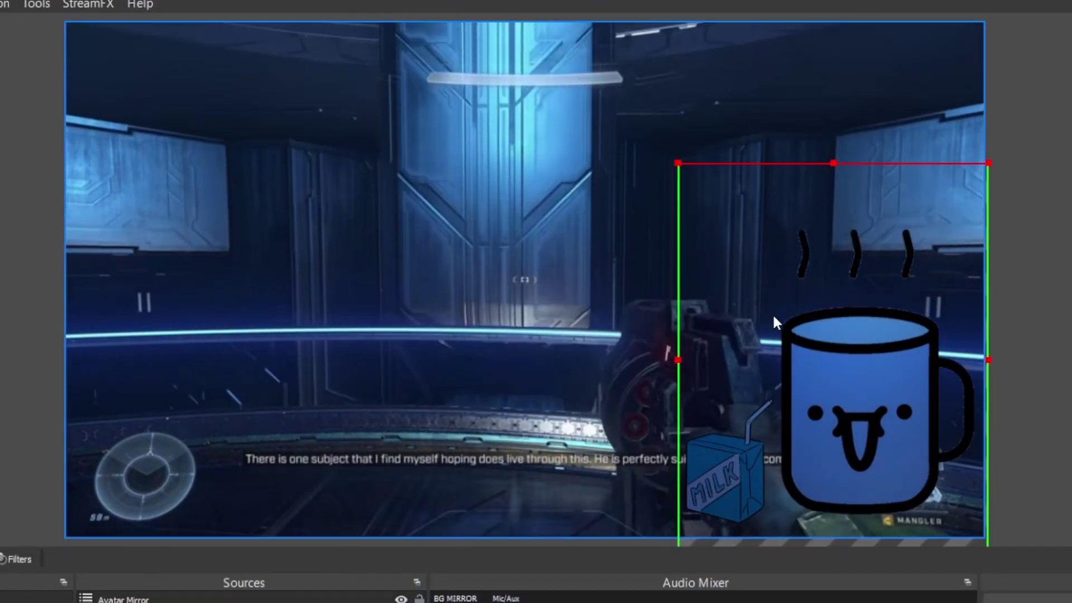
{"action": "left_click_drag", "start_coordinate": [773, 318], "coordinate": [792, 266]}
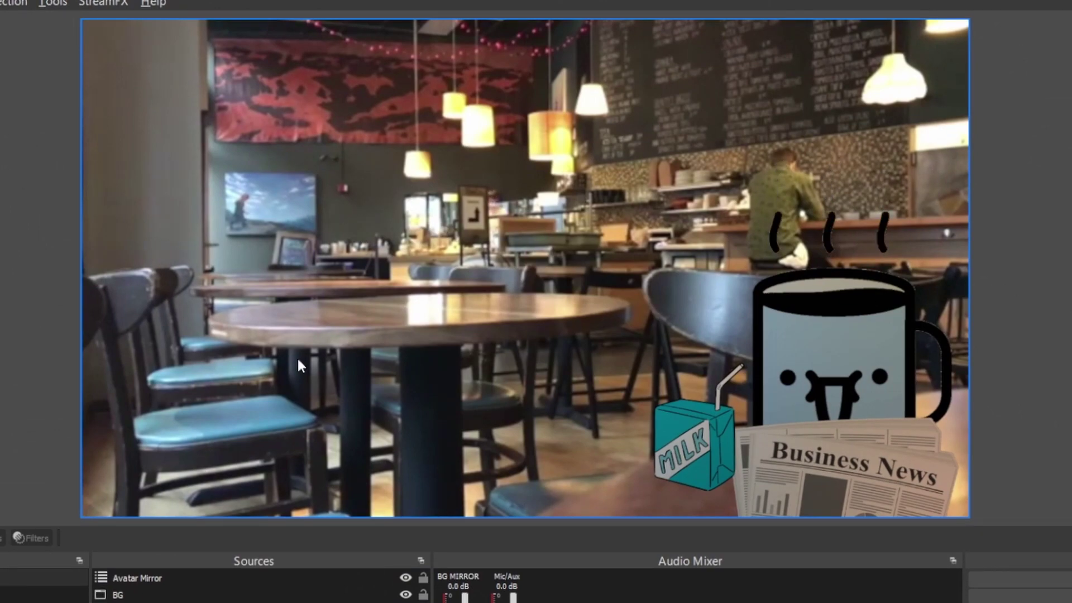
{"action": "left_click", "coordinate": [723, 297]}
{"action": "left_click", "coordinate": [283, 550]}
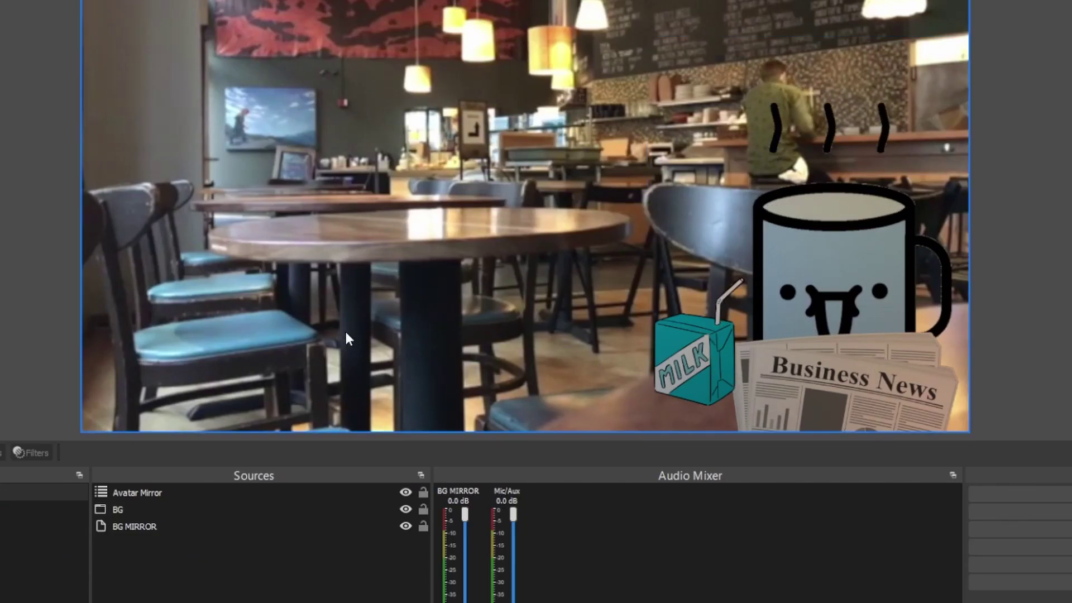
Open the filters of the Avatar Mirror source to review its Dynamic Mask.
{"action": "right_click", "coordinate": [163, 491]}
{"action": "left_click", "coordinate": [203, 460]}
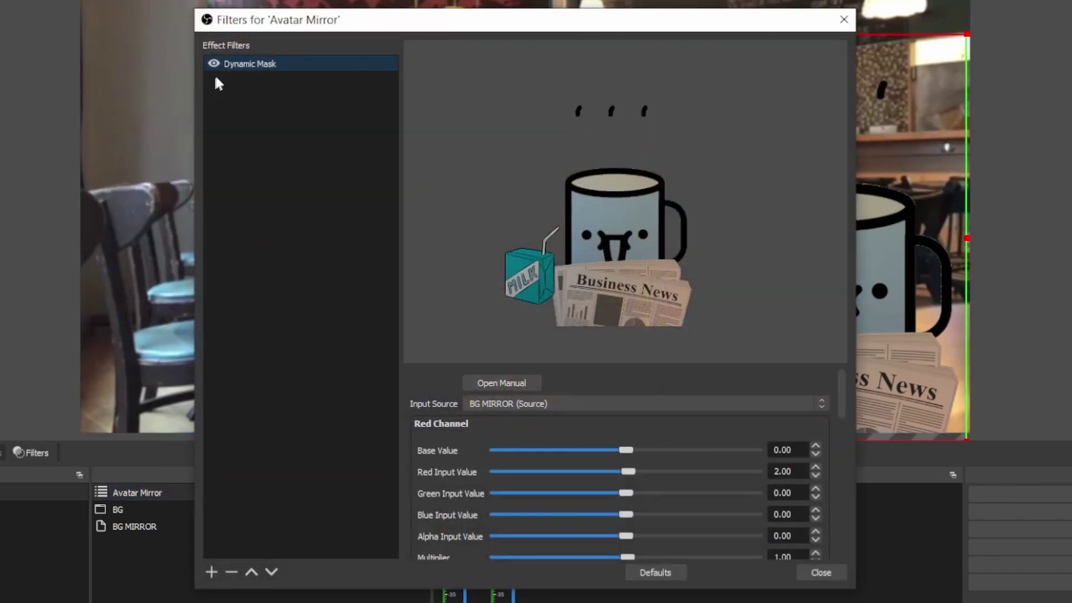